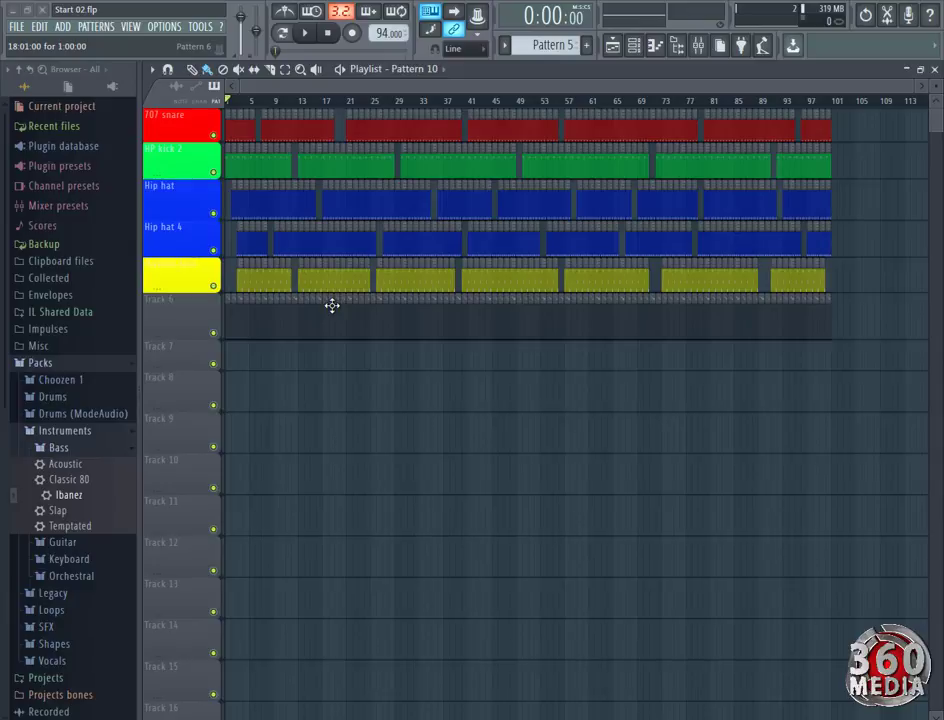
Paint Pattern 7 clips along Track 7 and Pattern 8 clips along Track 8, matching the length of the tracks above.
{"action": "left_click", "coordinate": [637, 47]}
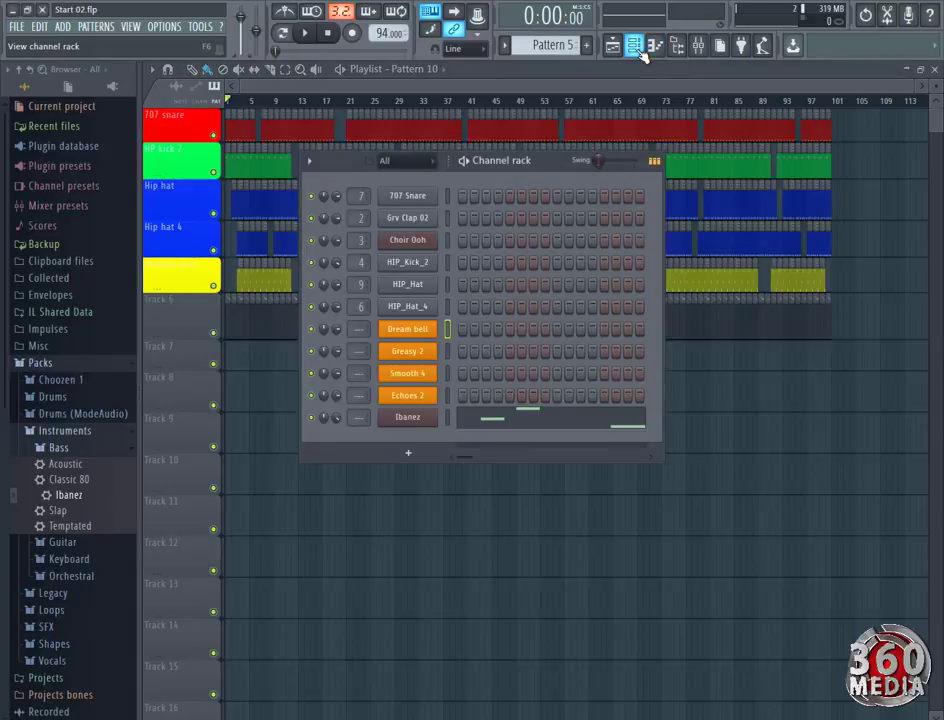
{"action": "left_click", "coordinate": [613, 46]}
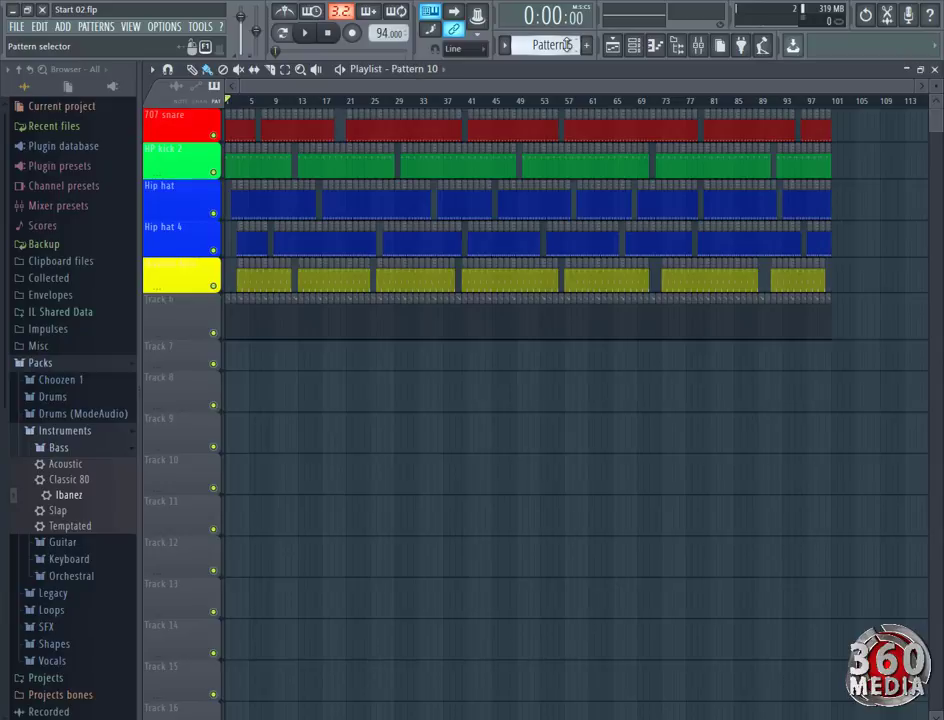
{"action": "scroll", "coordinate": [552, 46], "scroll_direction": "down", "scroll_amount": 1}
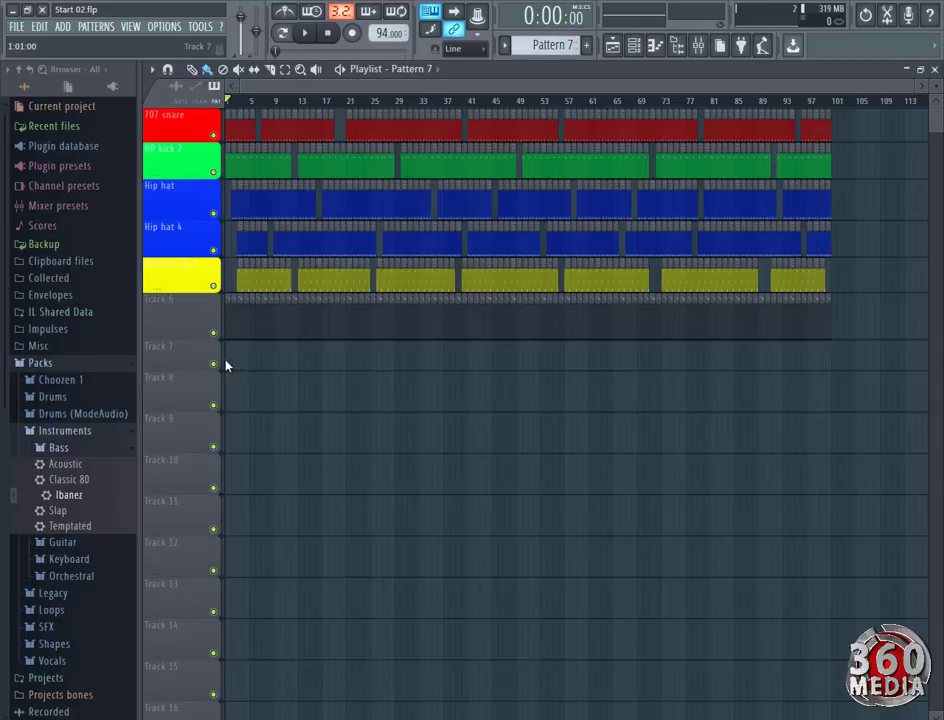
{"action": "left_click_drag", "start_coordinate": [226, 366], "coordinate": [823, 364]}
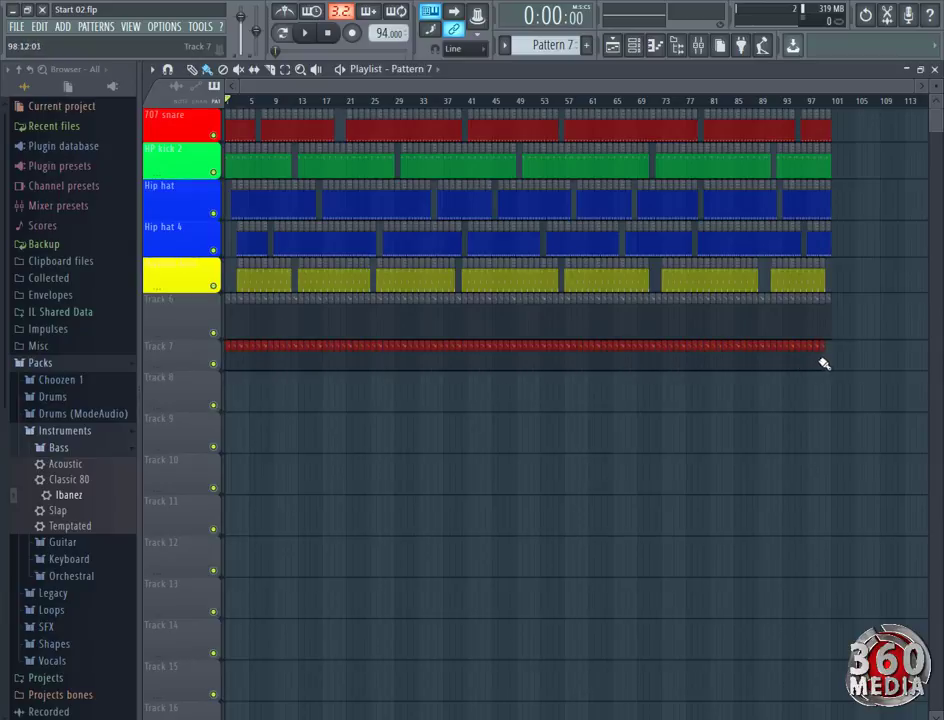
{"action": "left_click", "coordinate": [586, 45]}
{"action": "mouse_move", "coordinate": [232, 392]}
{"action": "left_mouse_down"}
{"action": "mouse_move", "coordinate": [565, 413]}
{"action": "mouse_move", "coordinate": [767, 390]}
{"action": "mouse_move", "coordinate": [837, 394]}
{"action": "left_mouse_up"}
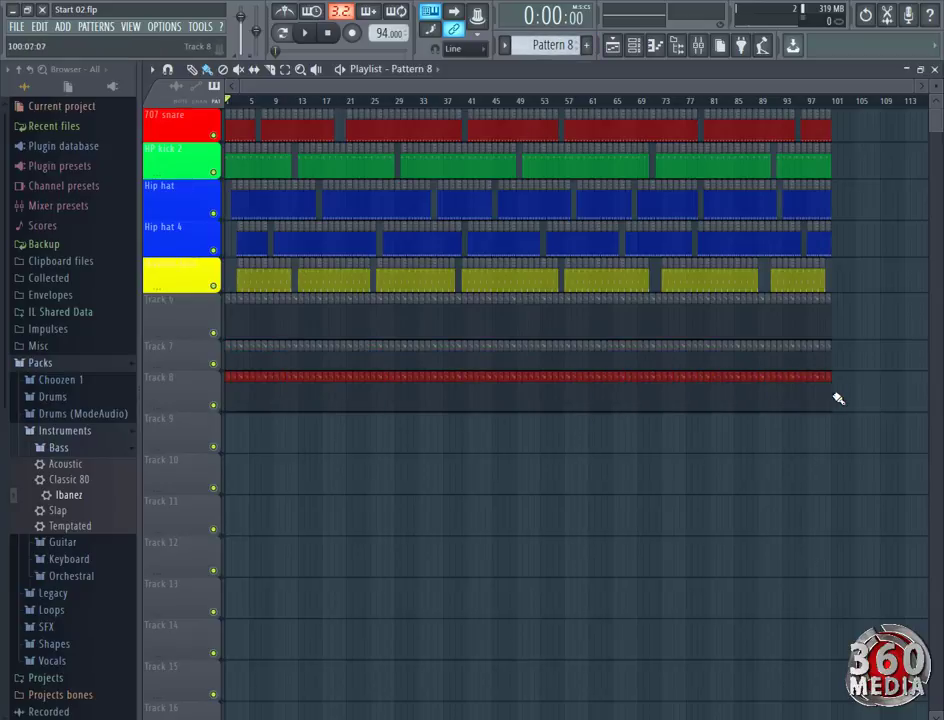
Fill Track 9 with Pattern 9 clips and Track 10 with Pattern 10 clips over the full song length.
{"action": "left_click", "coordinate": [586, 45]}
{"action": "left_click_drag", "start_coordinate": [232, 441], "coordinate": [820, 452]}
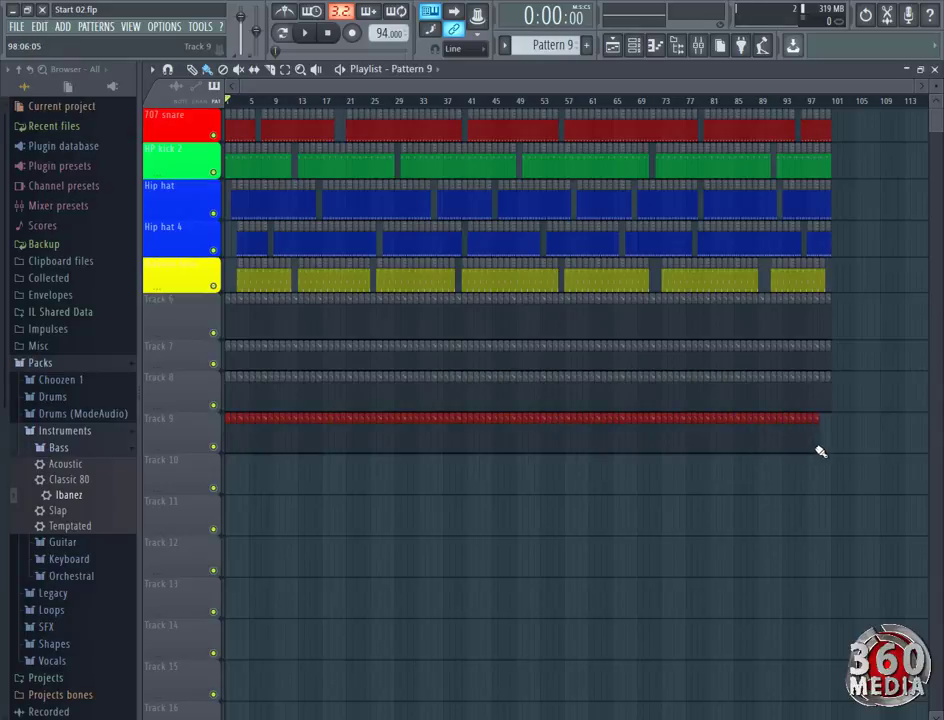
{"action": "right_click", "coordinate": [750, 425]}
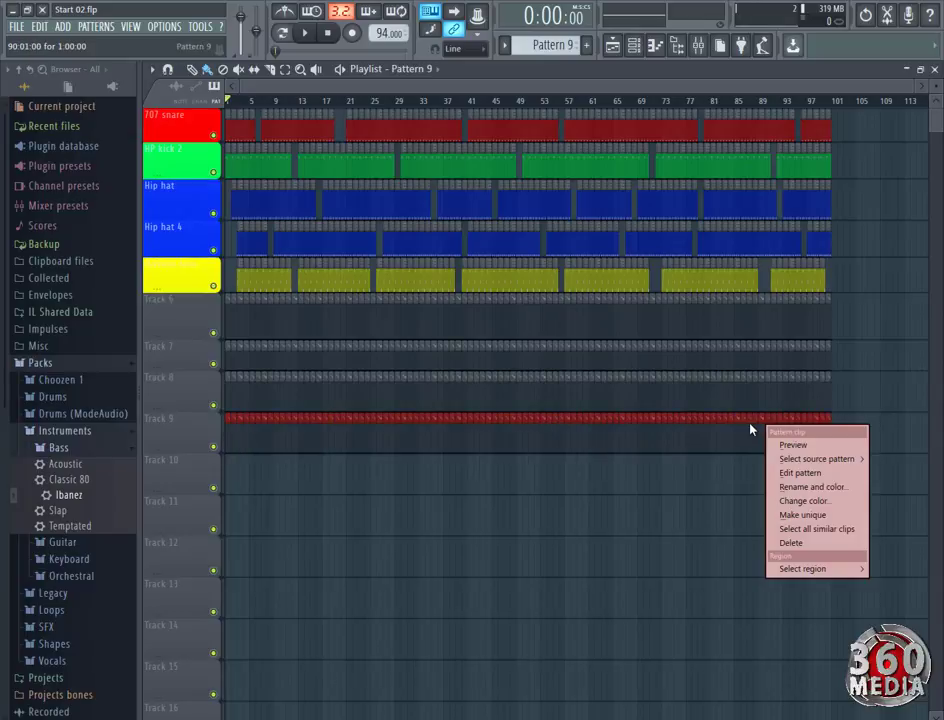
{"action": "left_click", "coordinate": [686, 447]}
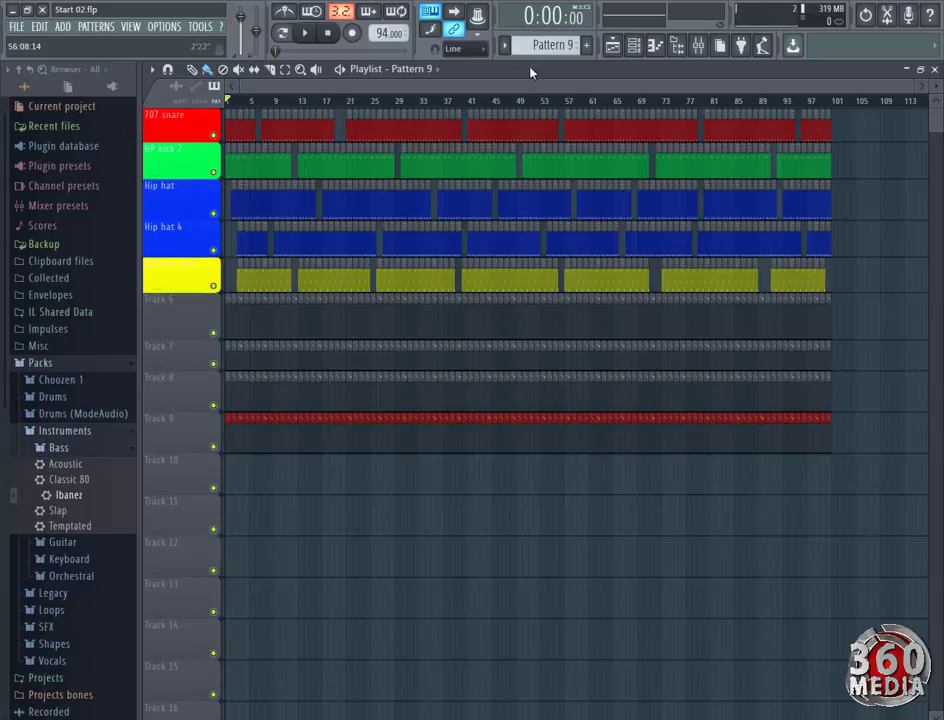
{"action": "left_click_drag", "start_coordinate": [558, 46], "coordinate": [558, 42]}
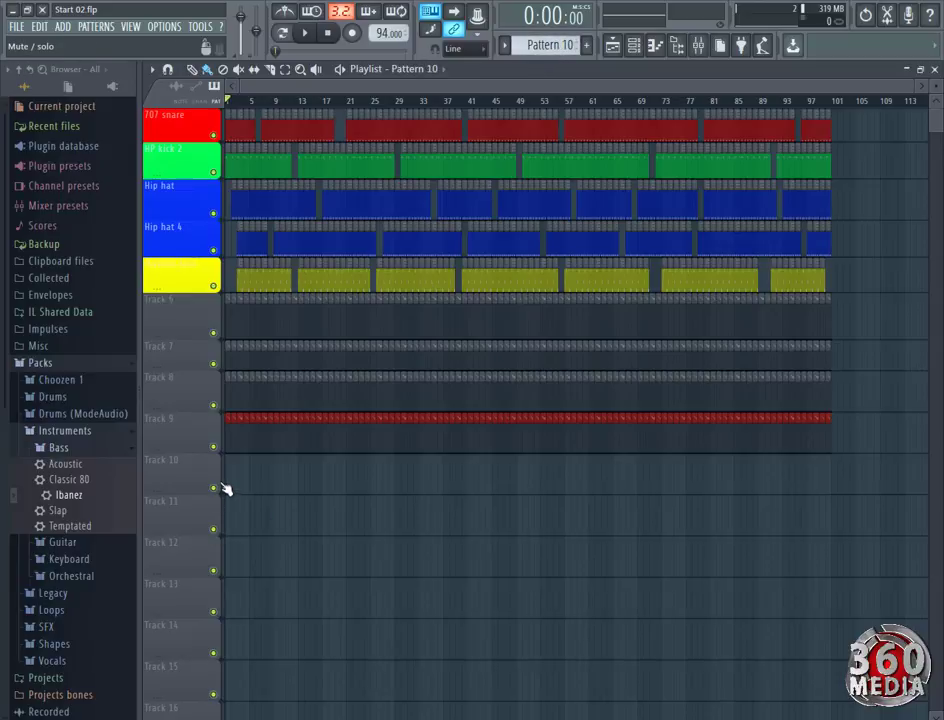
{"action": "mouse_move", "coordinate": [230, 483]}
{"action": "left_mouse_down"}
{"action": "mouse_move", "coordinate": [508, 510]}
{"action": "mouse_move", "coordinate": [826, 467]}
{"action": "left_mouse_up"}
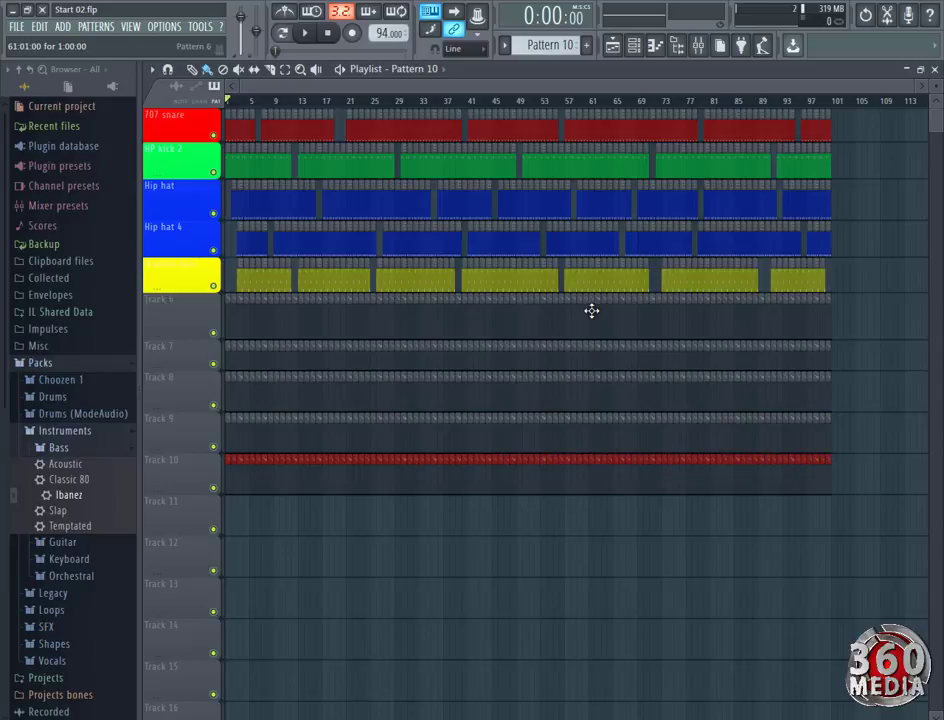
Fill Track 11 with Pattern 11 and Track 12 with Pattern 12, erasing the clips that overrun the song's end.
{"action": "left_click_drag", "start_coordinate": [558, 46], "coordinate": [558, 42]}
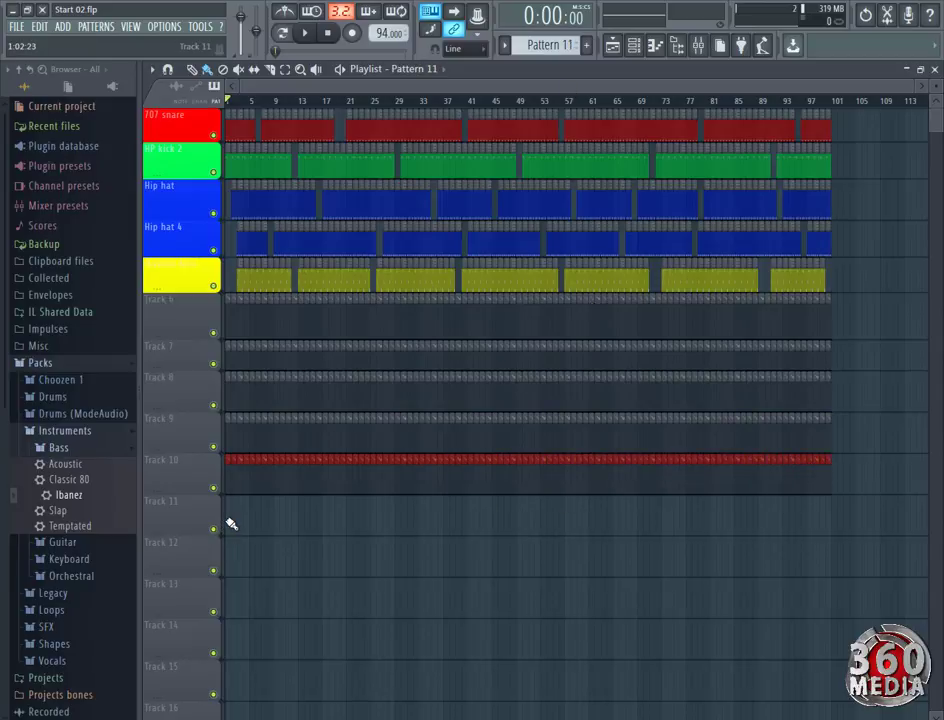
{"action": "mouse_move", "coordinate": [232, 525]}
{"action": "left_mouse_down"}
{"action": "mouse_move", "coordinate": [493, 546]}
{"action": "mouse_move", "coordinate": [823, 524]}
{"action": "left_mouse_up"}
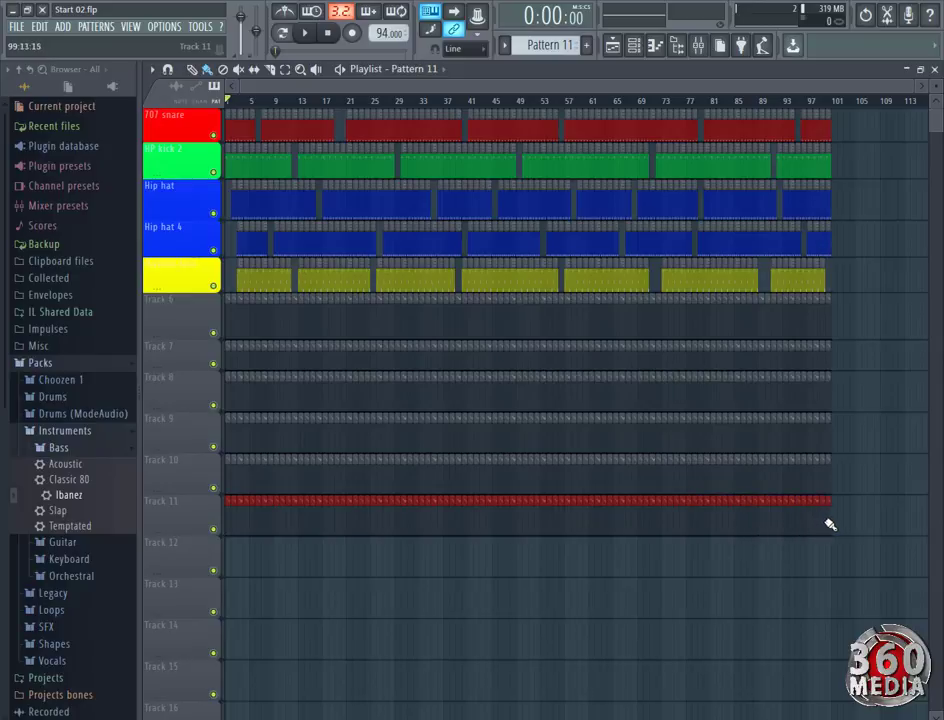
{"action": "left_click_drag", "start_coordinate": [558, 46], "coordinate": [558, 42]}
{"action": "mouse_move", "coordinate": [235, 561]}
{"action": "left_mouse_down"}
{"action": "mouse_move", "coordinate": [853, 565]}
{"action": "mouse_move", "coordinate": [826, 561]}
{"action": "left_mouse_up"}
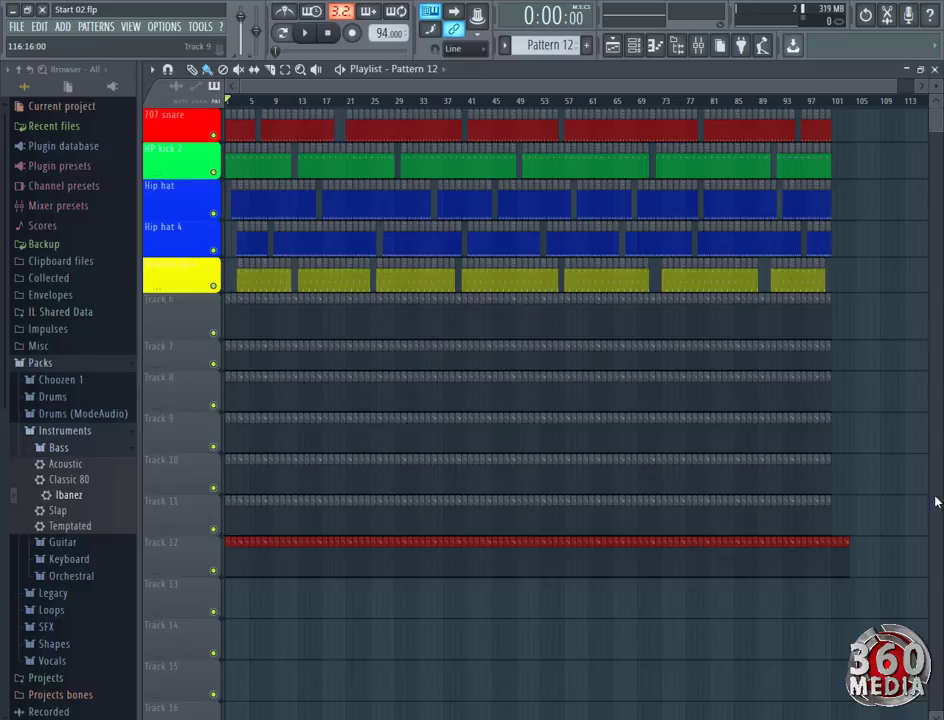
{"action": "right_click", "coordinate": [847, 565]}
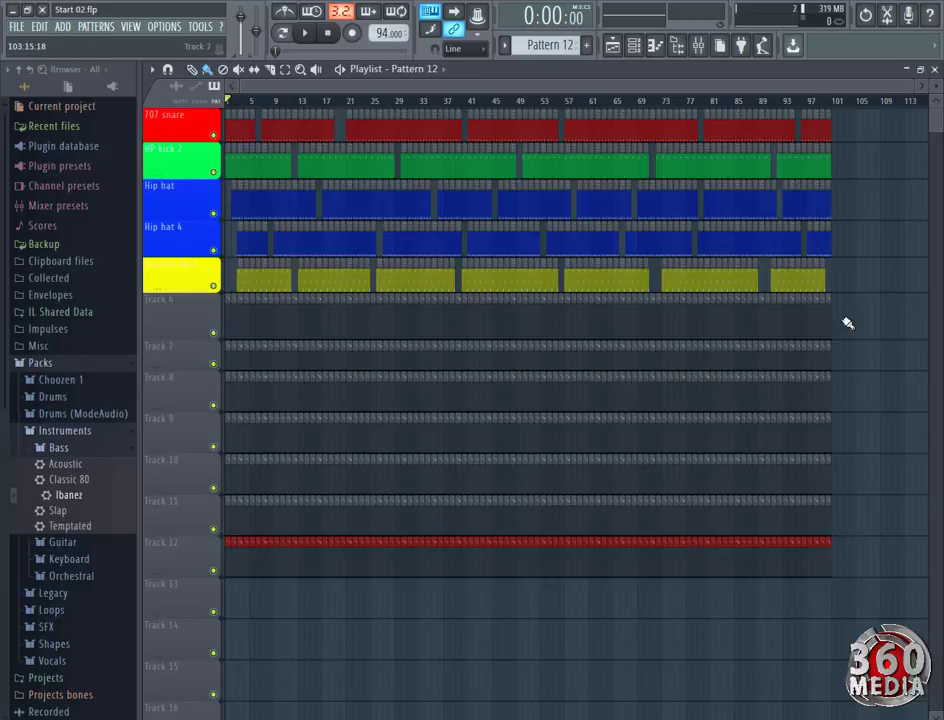
Open the piano roll of the Choir Ooh channel for Pattern 12.
{"action": "left_click", "coordinate": [635, 46]}
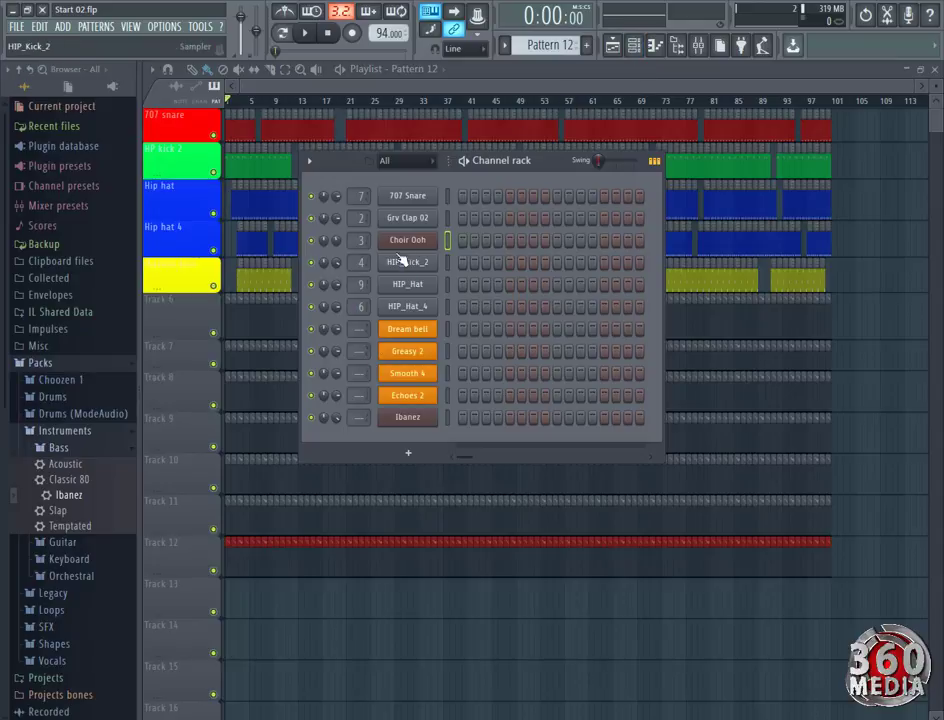
{"action": "right_click", "coordinate": [428, 240]}
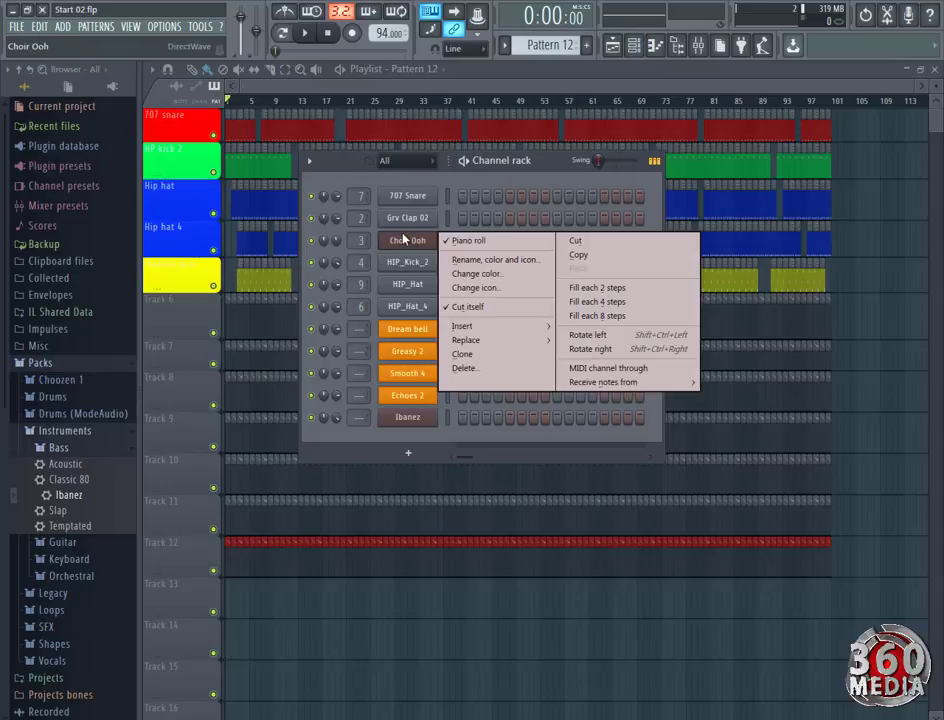
{"action": "left_click", "coordinate": [481, 243]}
{"action": "right_click", "coordinate": [411, 247]}
{"action": "left_click", "coordinate": [505, 250]}
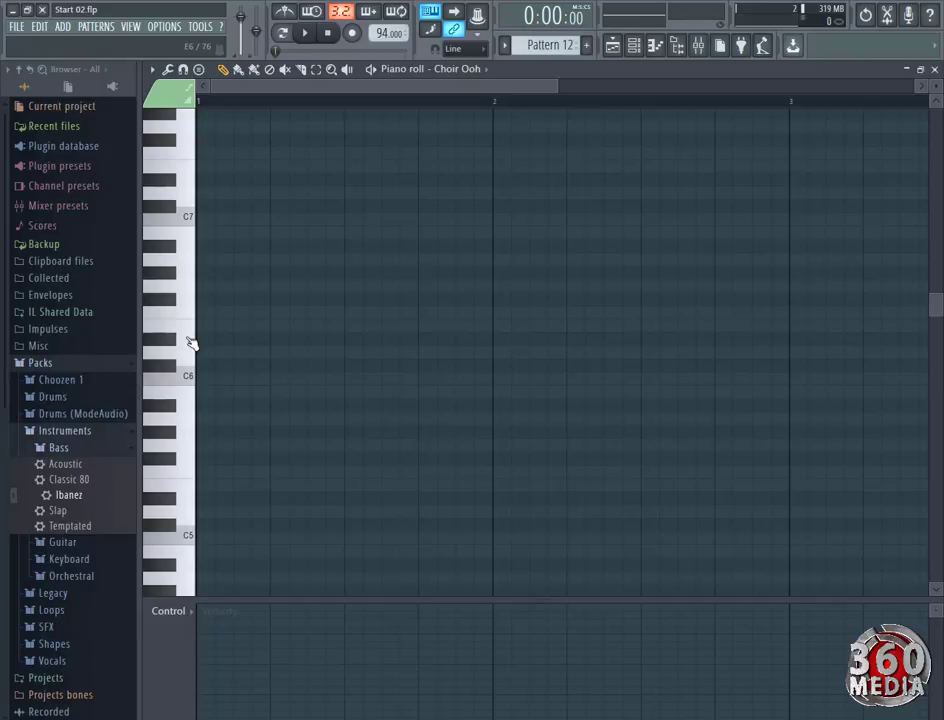
Draw the Choir Ooh notes D6, F6, E6 and A5 in bar 1, auditioning them during playback.
{"action": "key", "text": "space"}
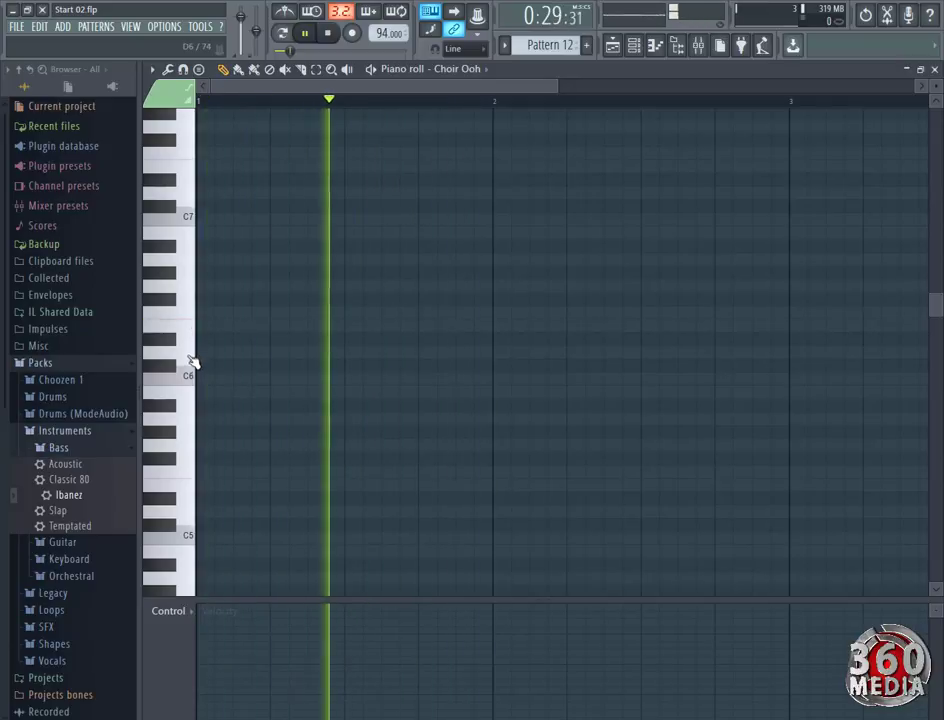
{"action": "left_click", "coordinate": [190, 354]}
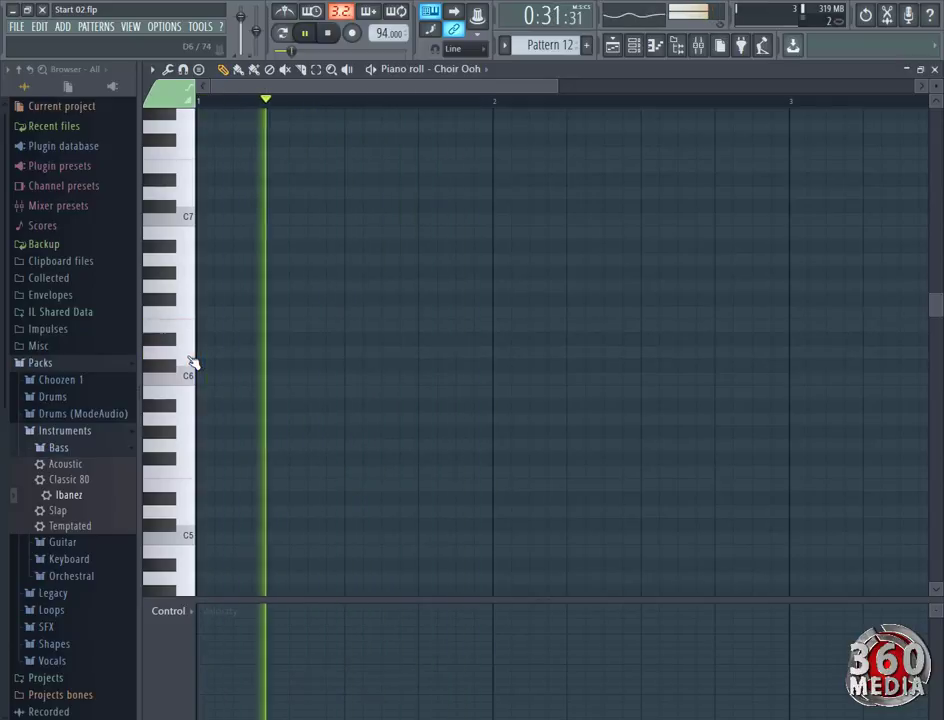
{"action": "left_click", "coordinate": [217, 352]}
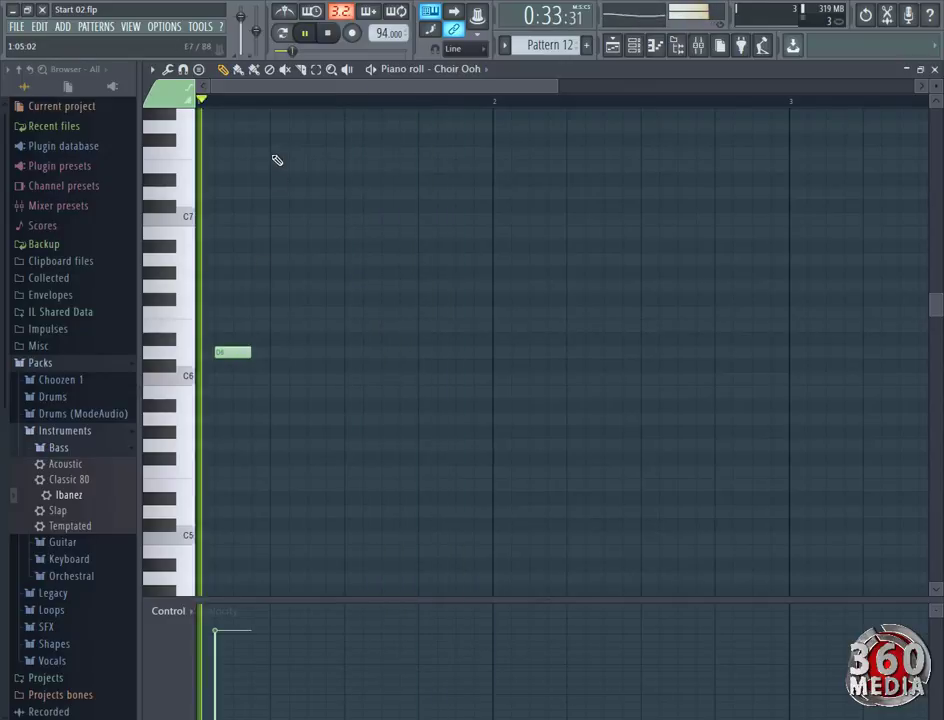
{"action": "scroll", "coordinate": [307, 99], "scroll_direction": "down", "scroll_amount": 2}
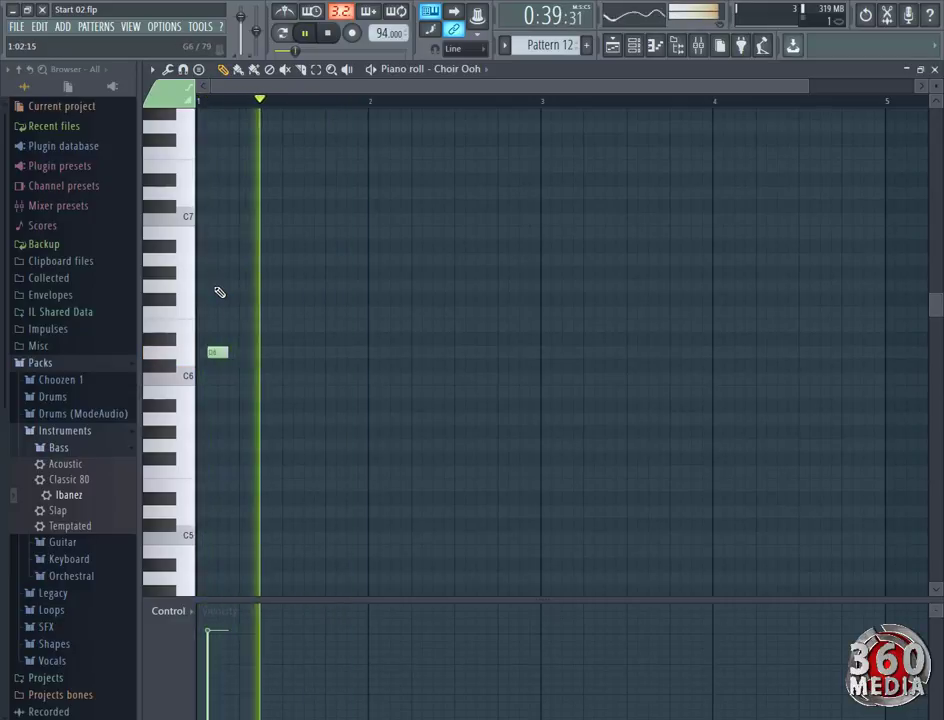
{"action": "left_click", "coordinate": [238, 316]}
{"action": "left_click_drag", "start_coordinate": [249, 313], "coordinate": [262, 316]}
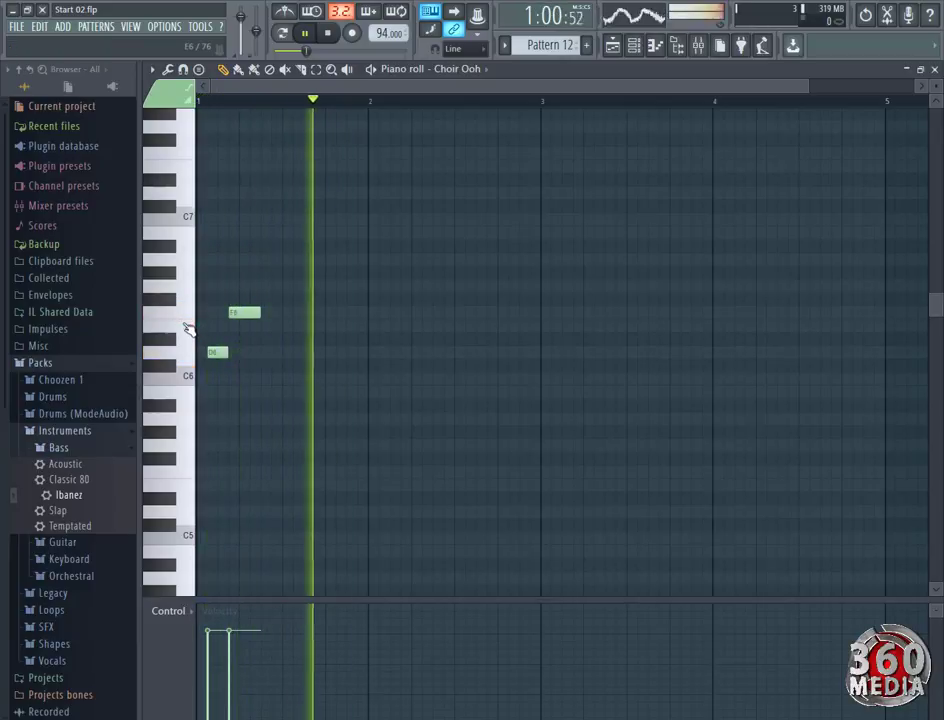
{"action": "left_click", "coordinate": [281, 329]}
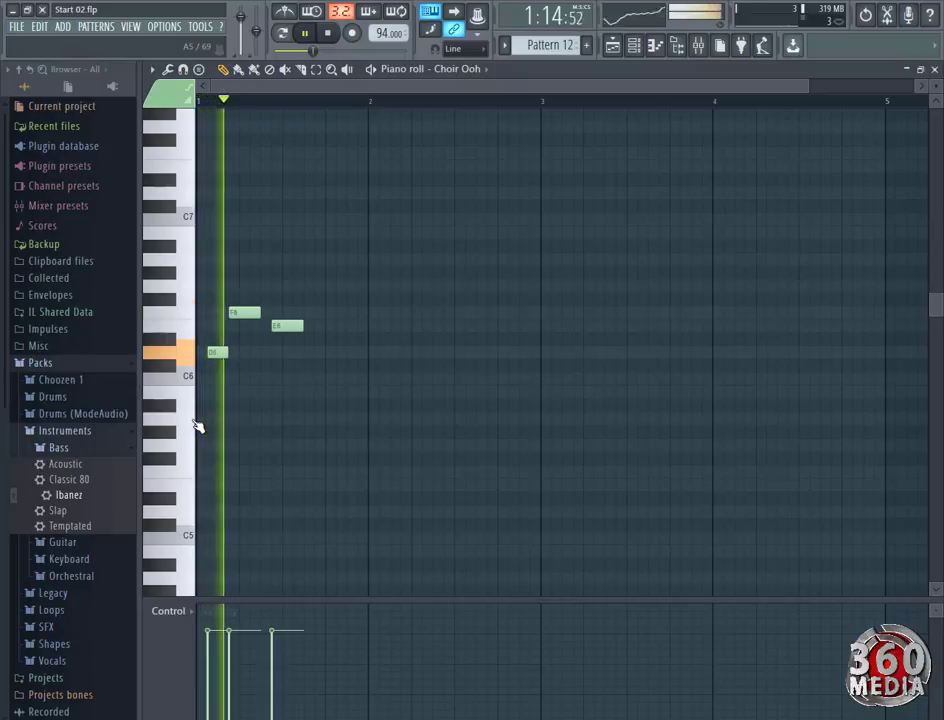
{"action": "left_click", "coordinate": [345, 430]}
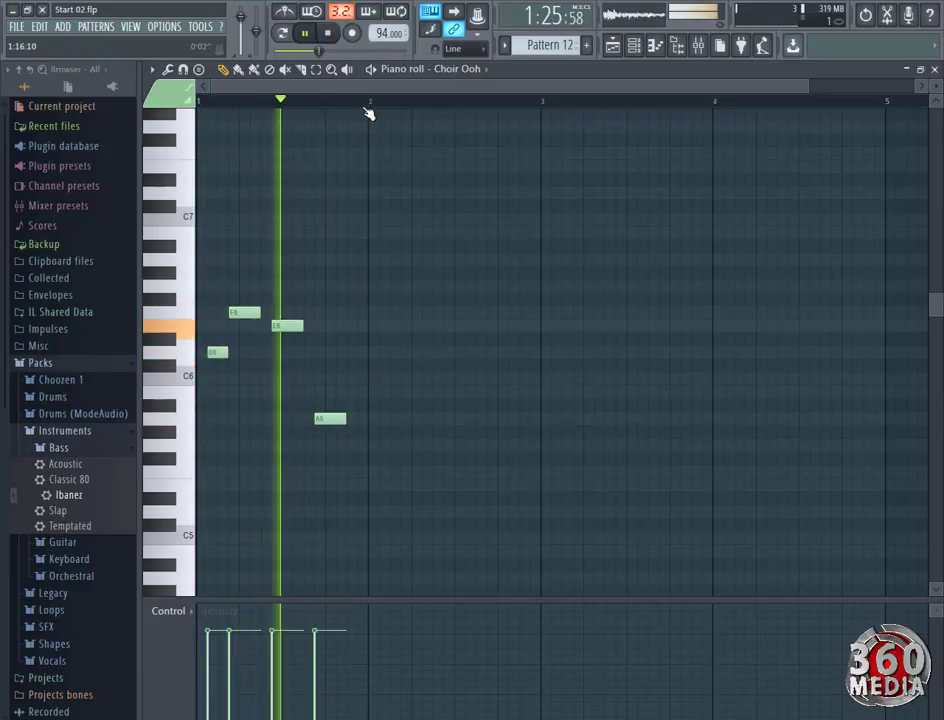
{"action": "key", "text": "space"}
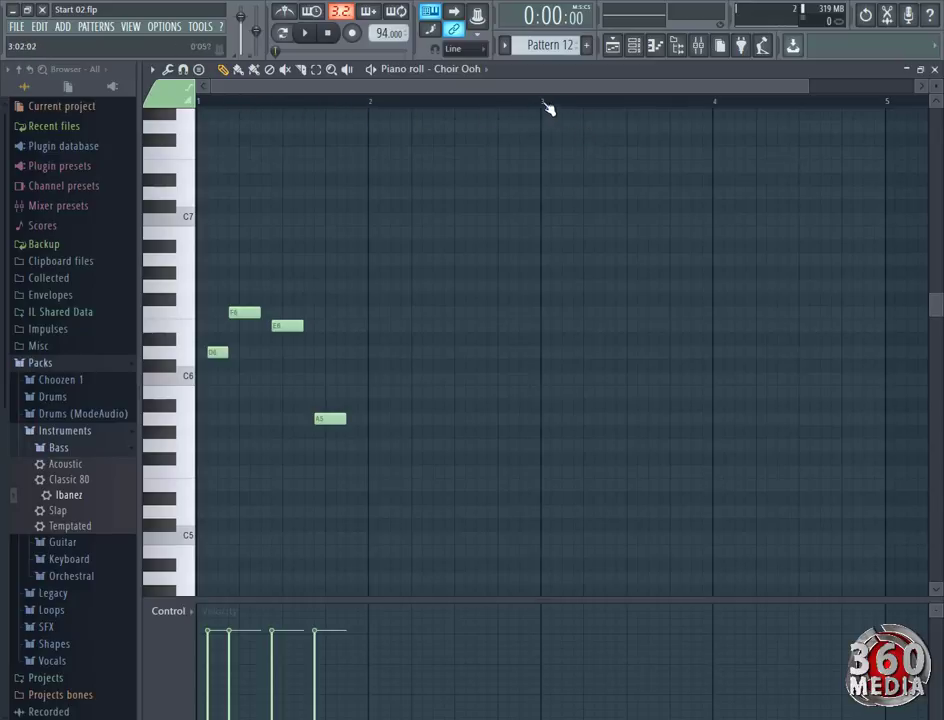
Play the Choir Ooh melody and add a D6 note near the start of bar 2.
{"action": "left_click", "coordinate": [613, 47]}
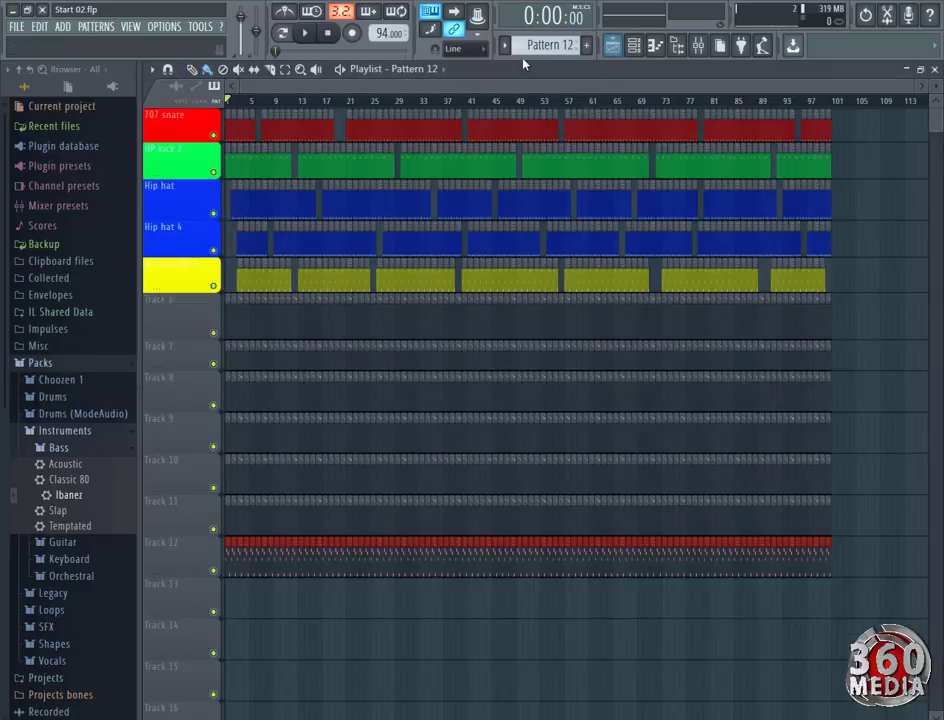
{"action": "left_click", "coordinate": [614, 48]}
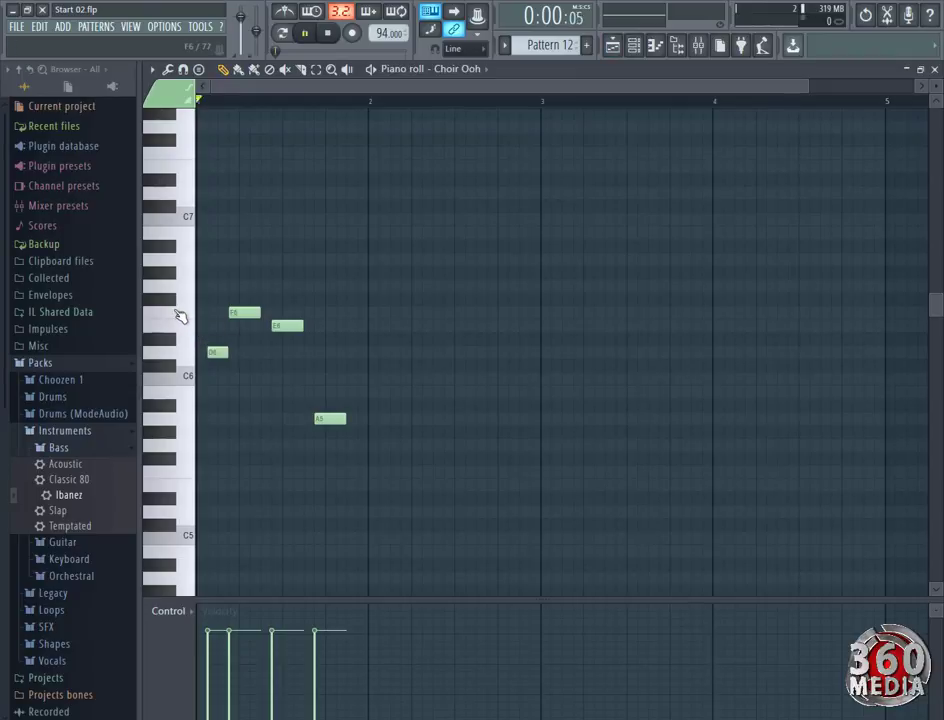
{"action": "key", "text": "space"}
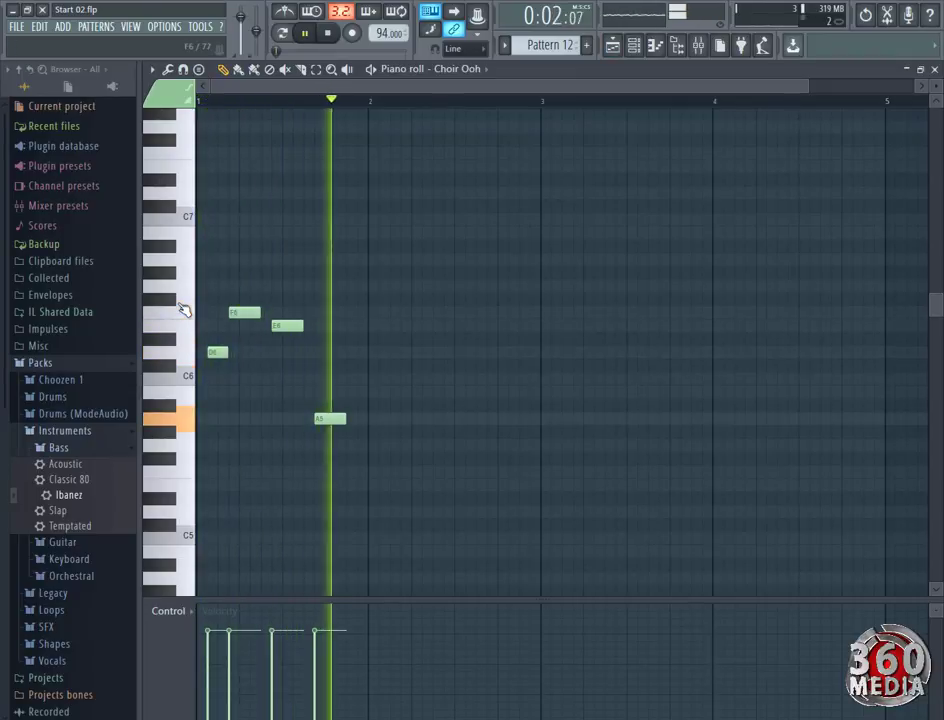
{"action": "left_click", "coordinate": [382, 353]}
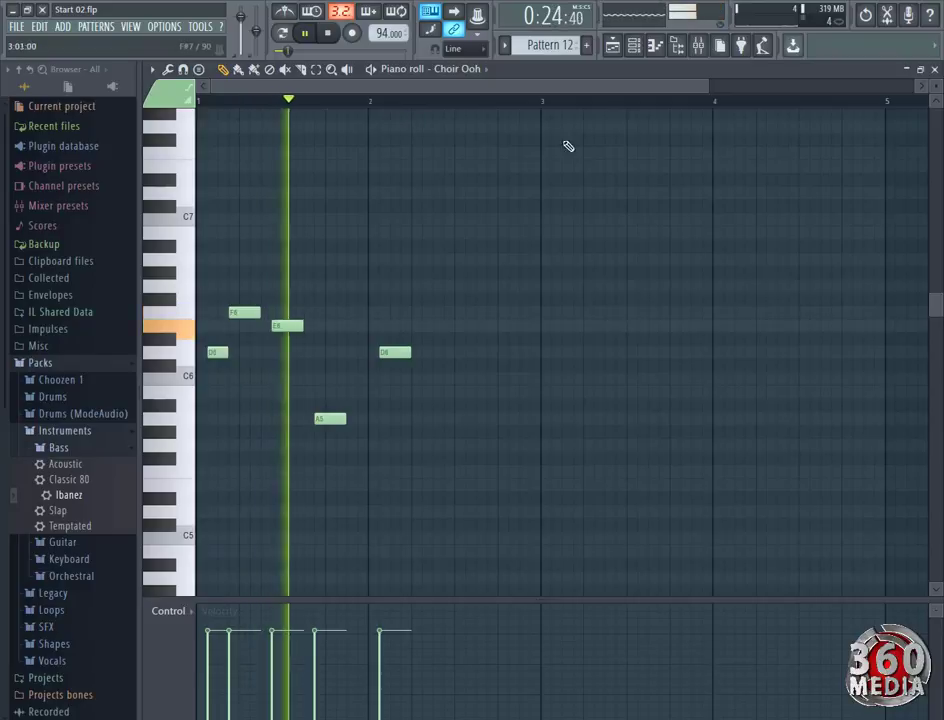
Clear the clips from Track 12 in the playlist and refill it with Pattern 12 up to the song's end.
{"action": "left_click", "coordinate": [612, 46]}
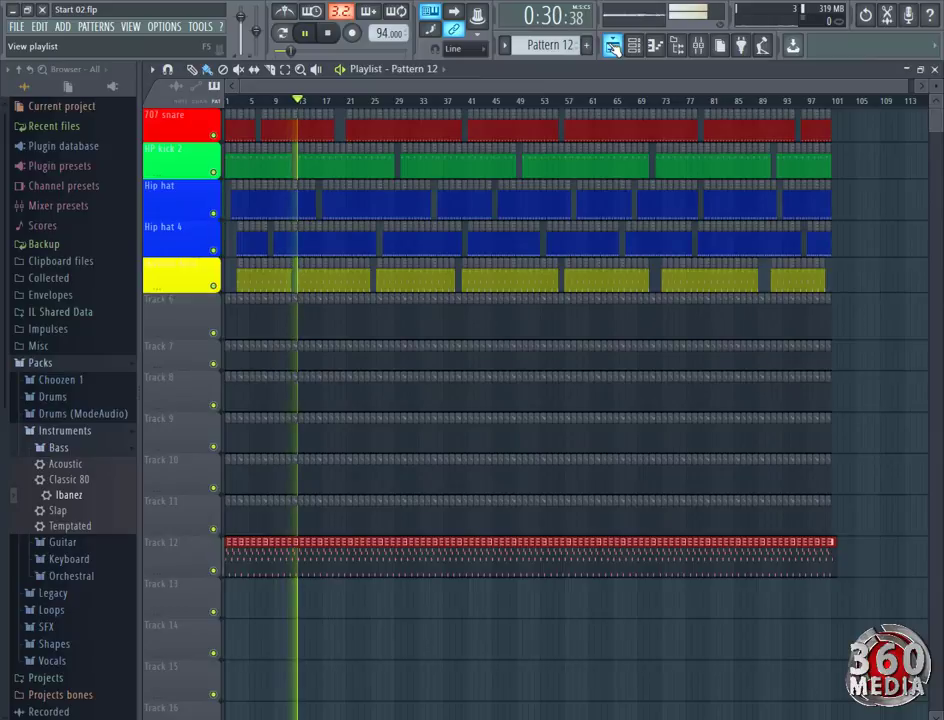
{"action": "key", "text": "space"}
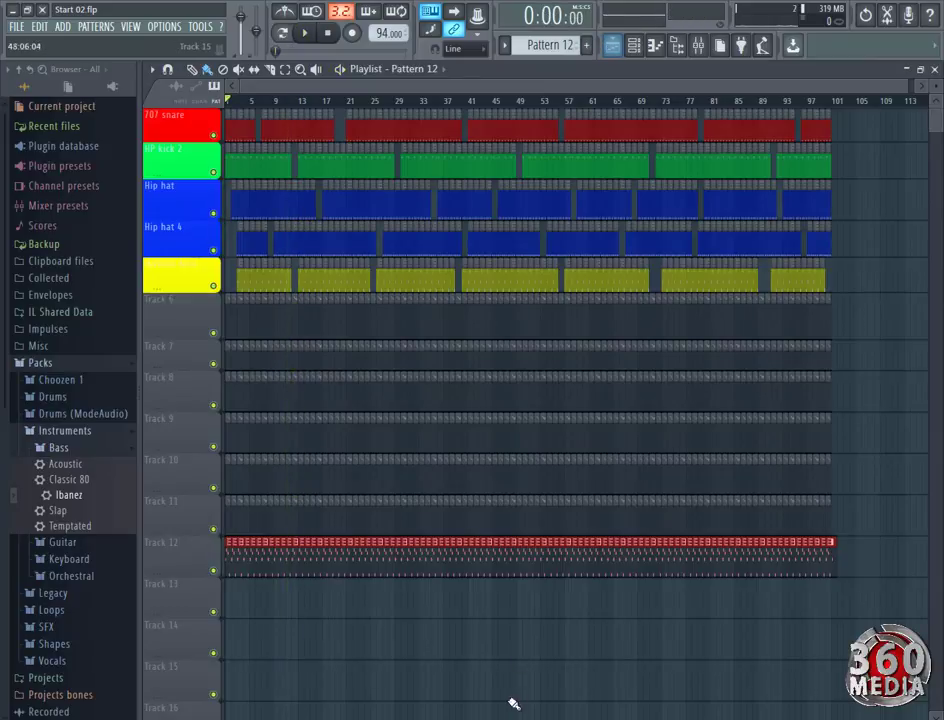
{"action": "scroll", "coordinate": [259, 103], "scroll_direction": "up", "scroll_amount": 2}
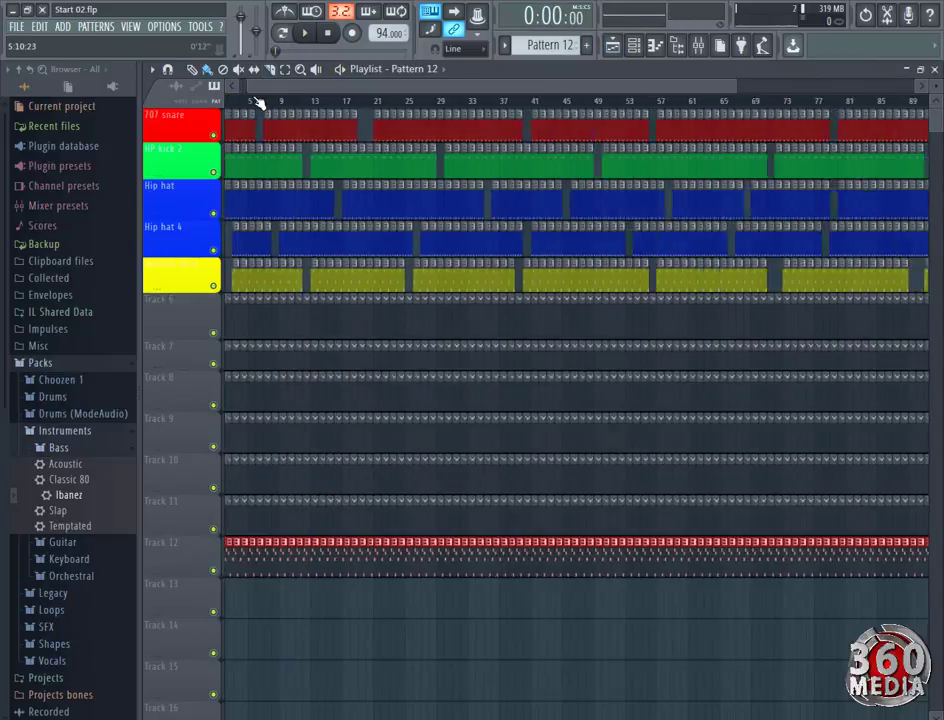
{"action": "right_click", "coordinate": [789, 576]}
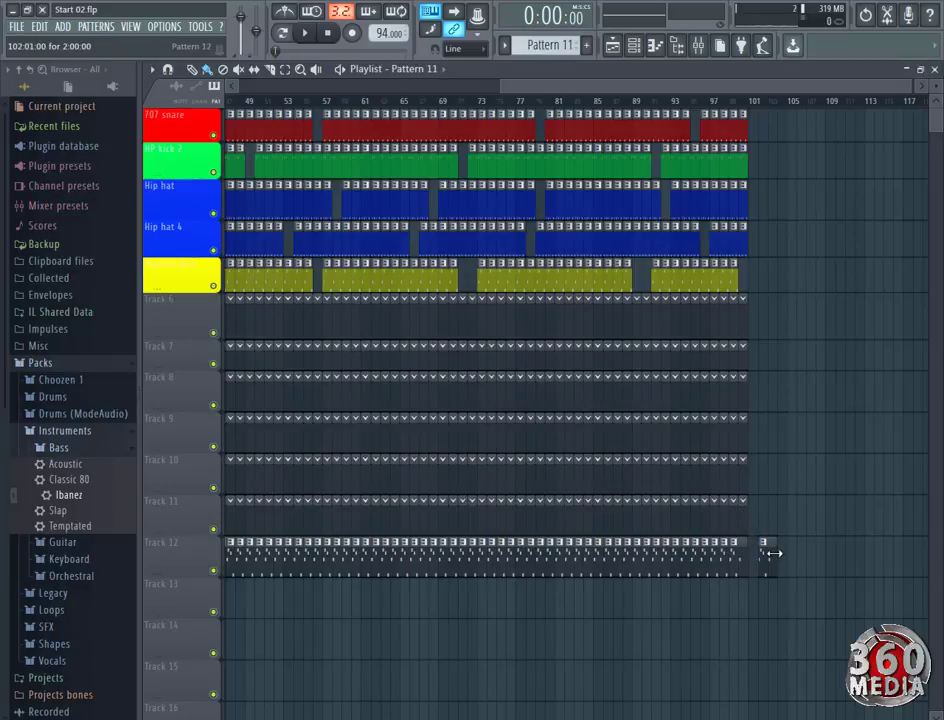
{"action": "left_click_drag", "start_coordinate": [730, 567], "coordinate": [232, 566]}
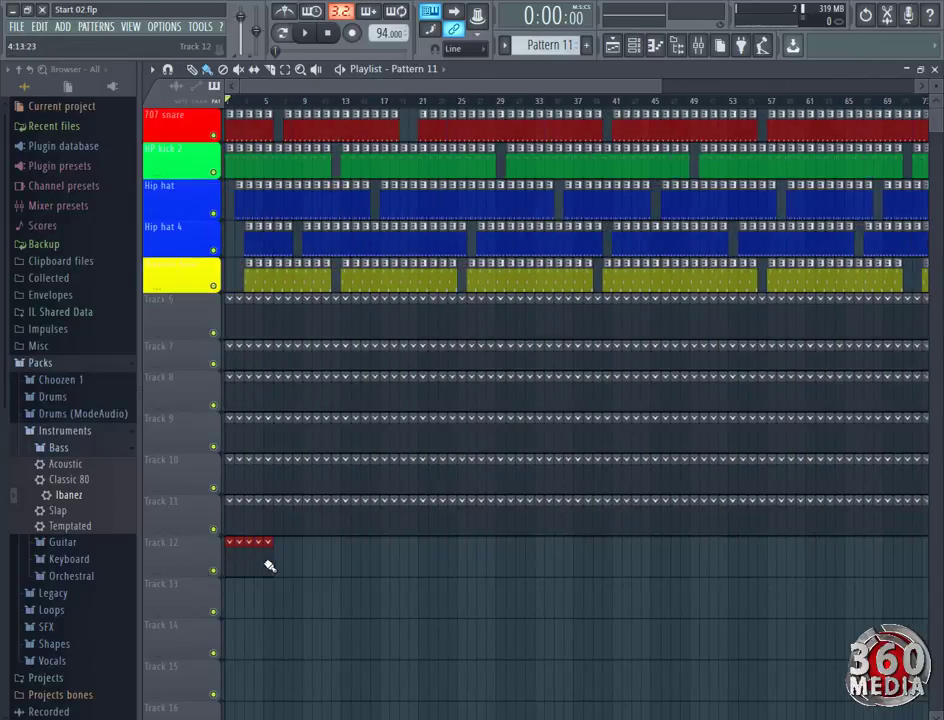
{"action": "left_click_drag", "start_coordinate": [267, 568], "coordinate": [229, 567]}
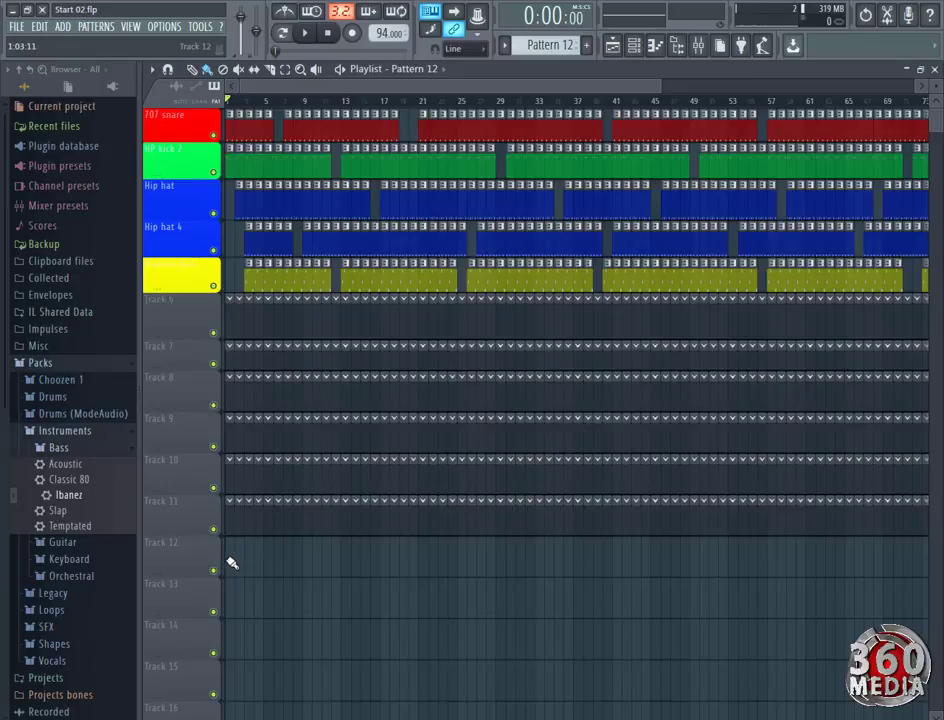
{"action": "left_click_drag", "start_coordinate": [231, 564], "coordinate": [874, 561]}
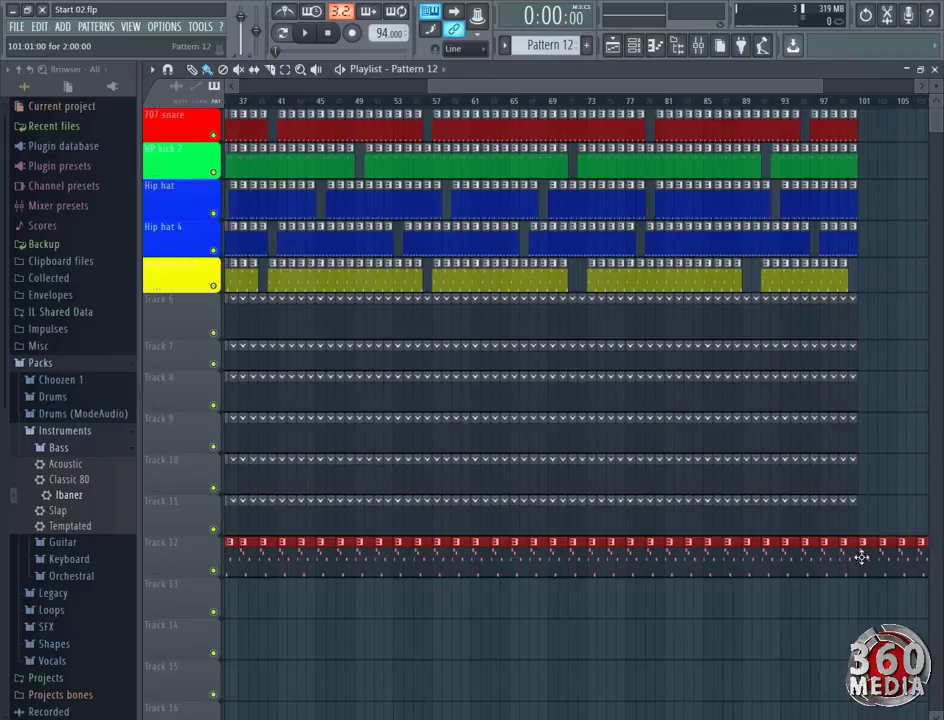
{"action": "scroll", "coordinate": [723, 110], "scroll_direction": "down", "scroll_amount": 3}
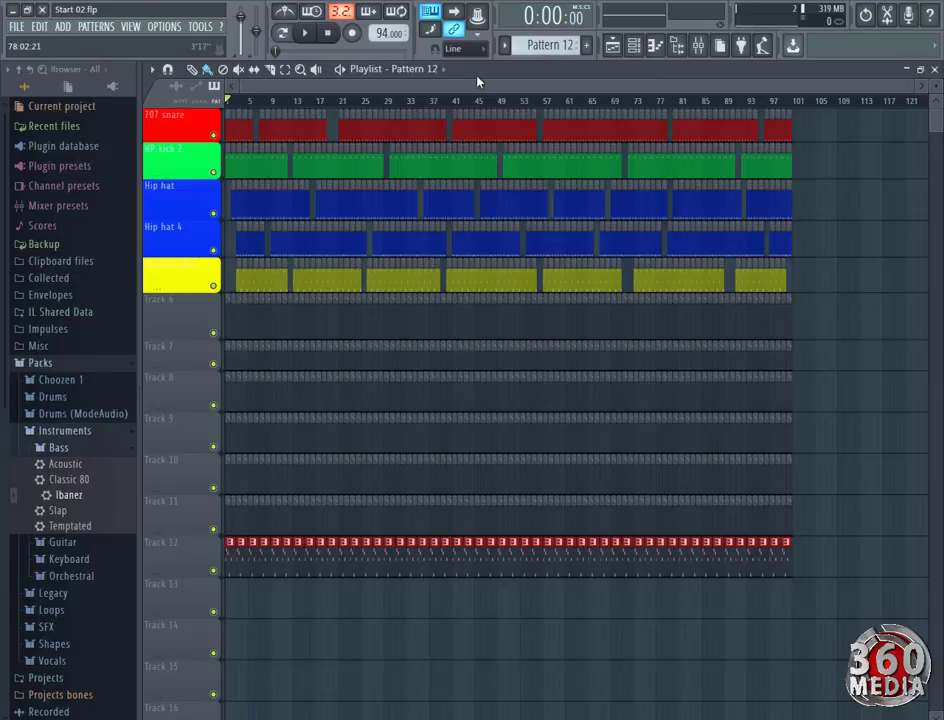
During playback, shorten the Choir Ooh D6 note in bar 2 to two steps and add F6, E6, A5 and D6 notes after it.
{"action": "key", "text": "space"}
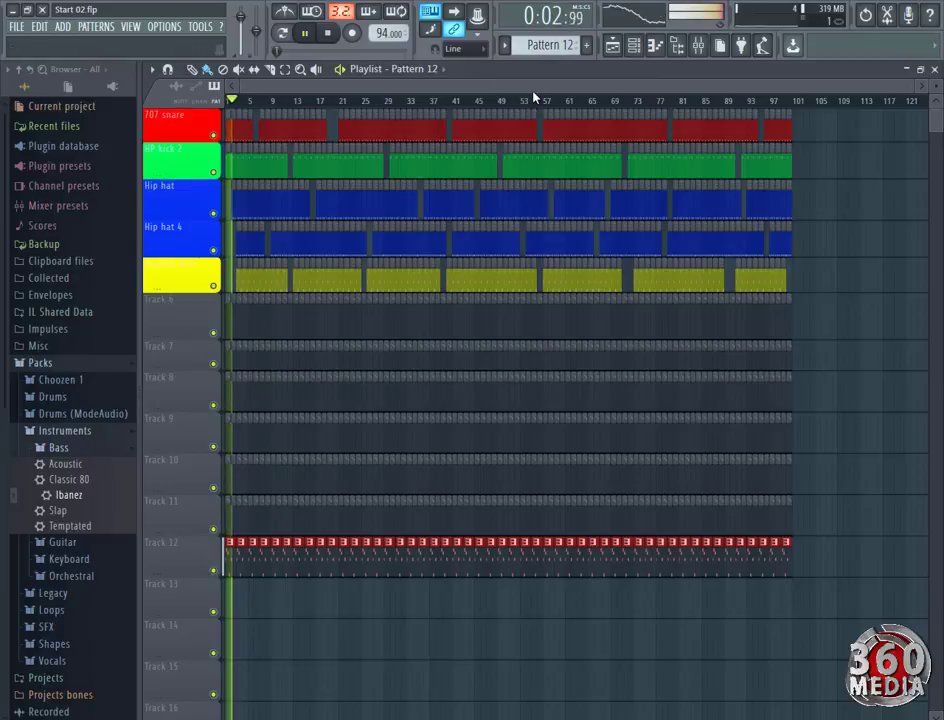
{"action": "left_click", "coordinate": [613, 45]}
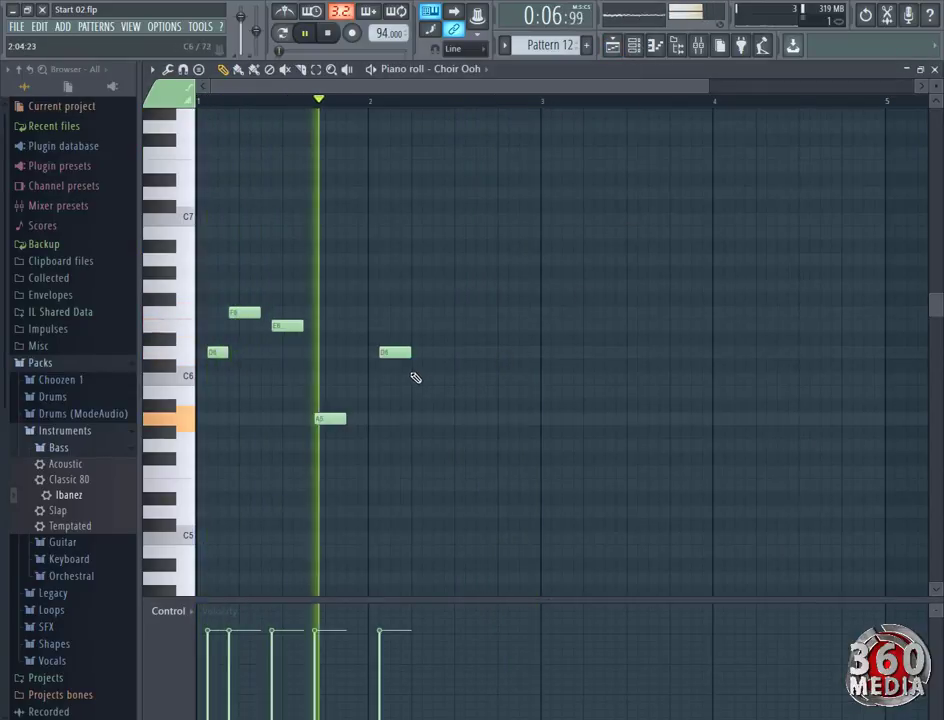
{"action": "left_click_drag", "start_coordinate": [411, 354], "coordinate": [400, 354]}
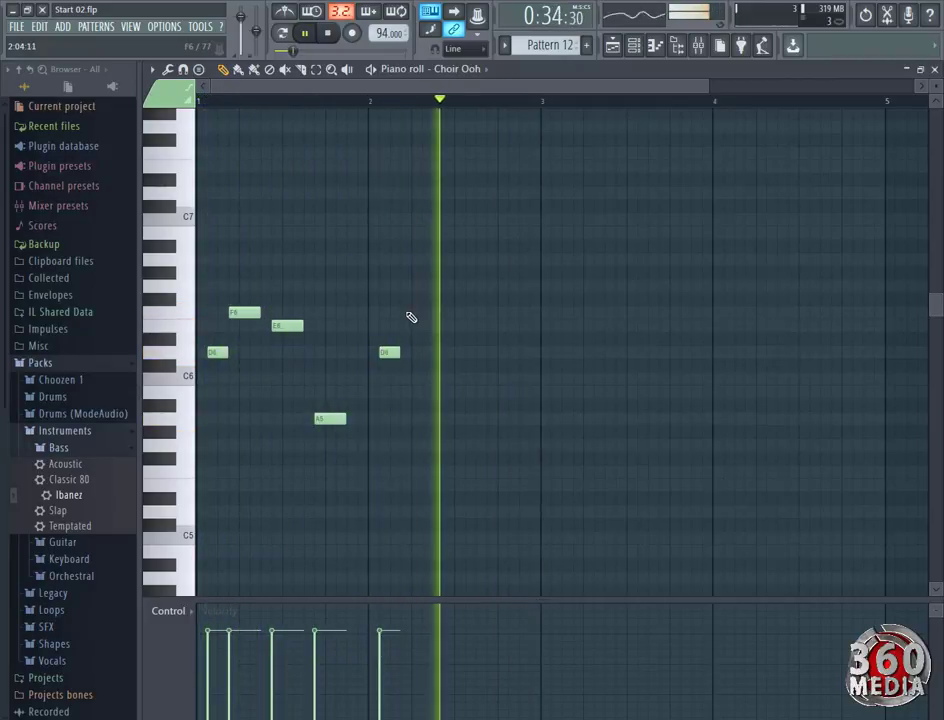
{"action": "left_click", "coordinate": [407, 312]}
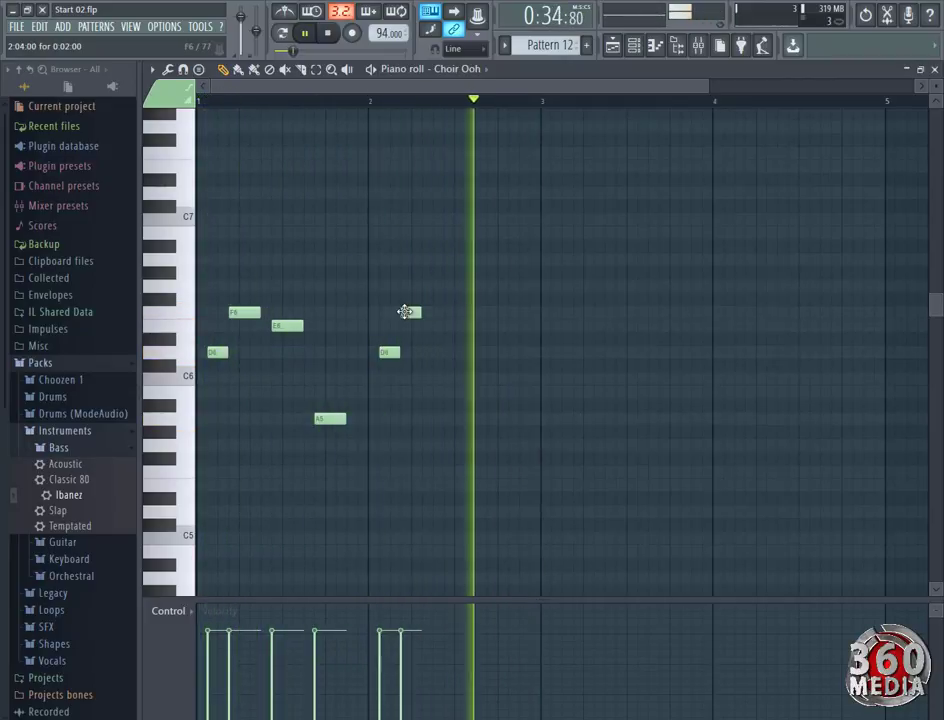
{"action": "left_click_drag", "start_coordinate": [416, 312], "coordinate": [432, 311]}
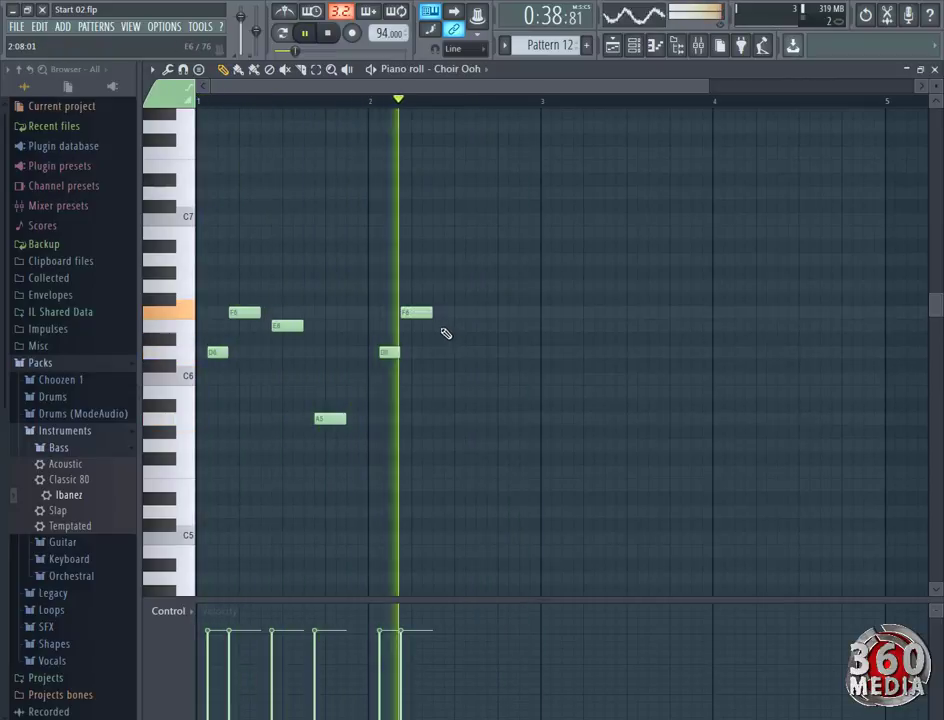
{"action": "left_click", "coordinate": [447, 325]}
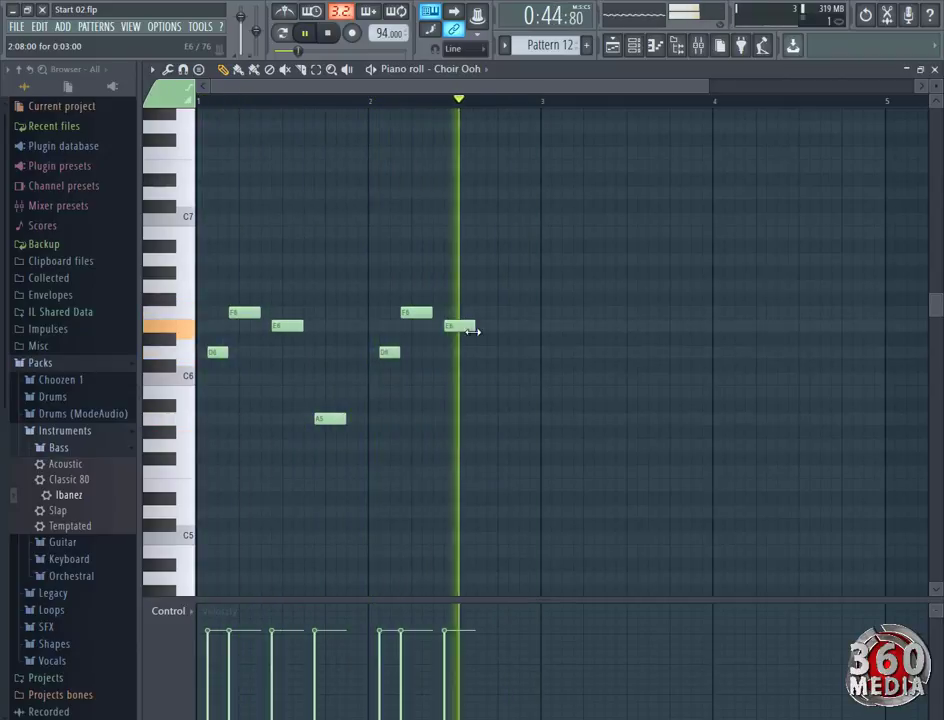
{"action": "left_click", "coordinate": [500, 418]}
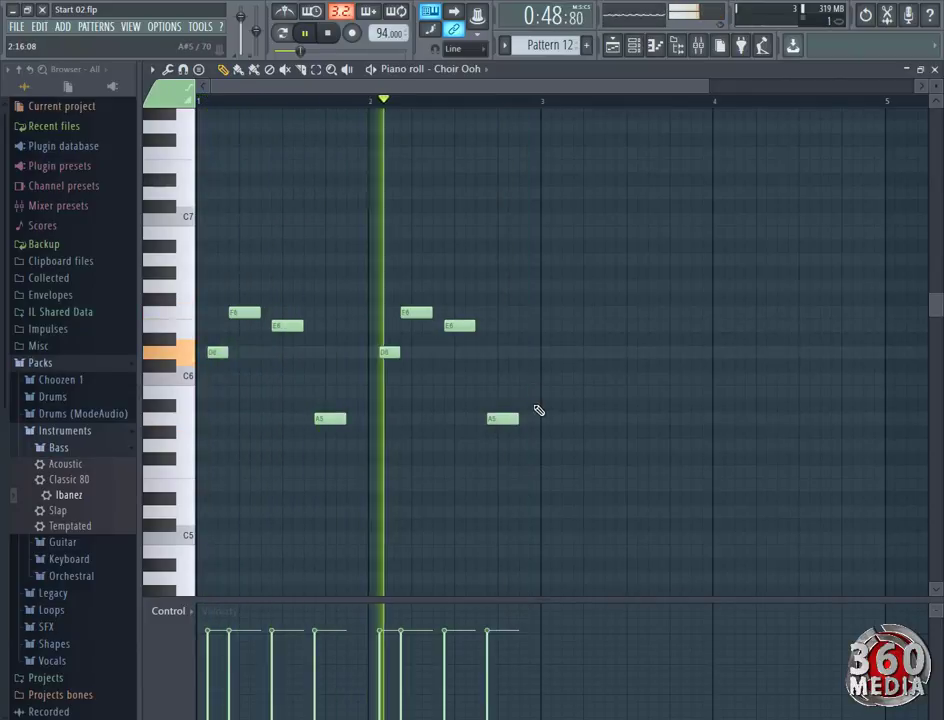
{"action": "left_click", "coordinate": [511, 352]}
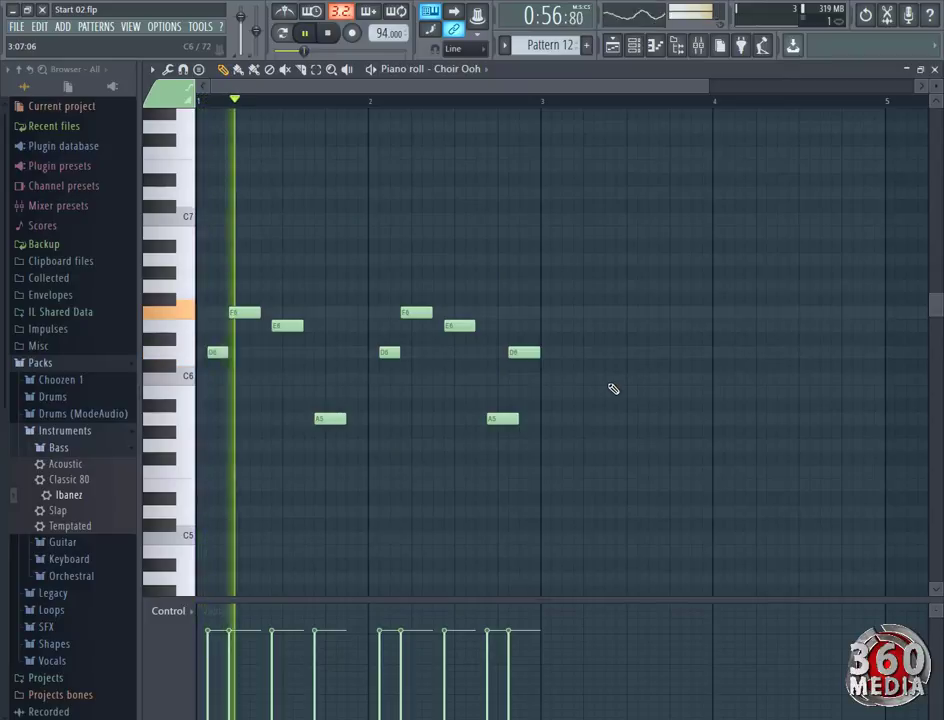
{"action": "key", "text": "space"}
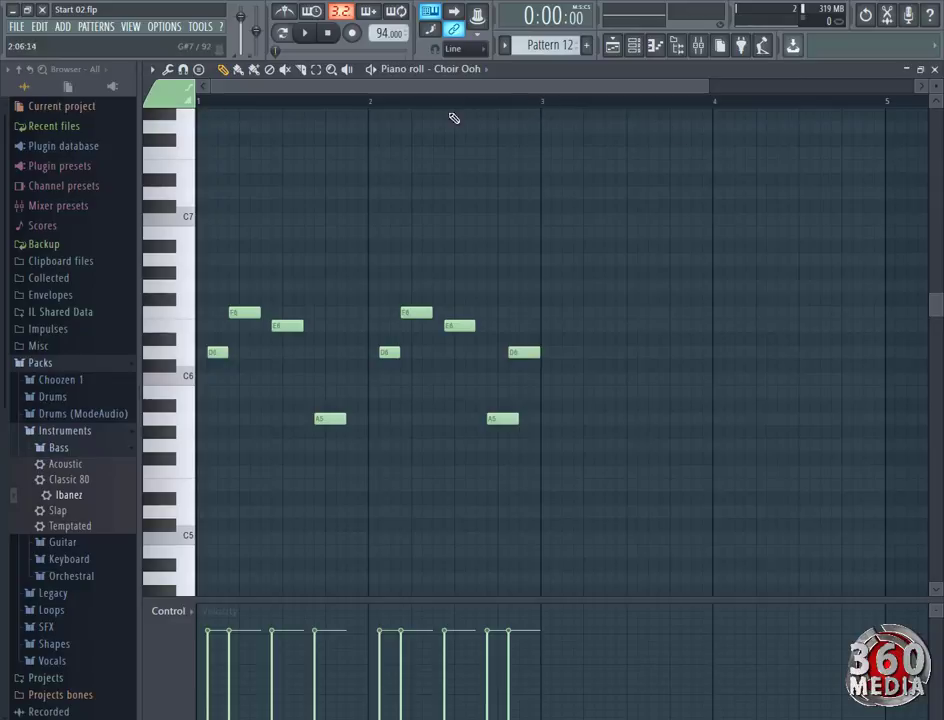
Rename playlist Track 12 as "choir ooh" and color it light orange with RGB 255, 149, 43.
{"action": "left_click", "coordinate": [613, 48]}
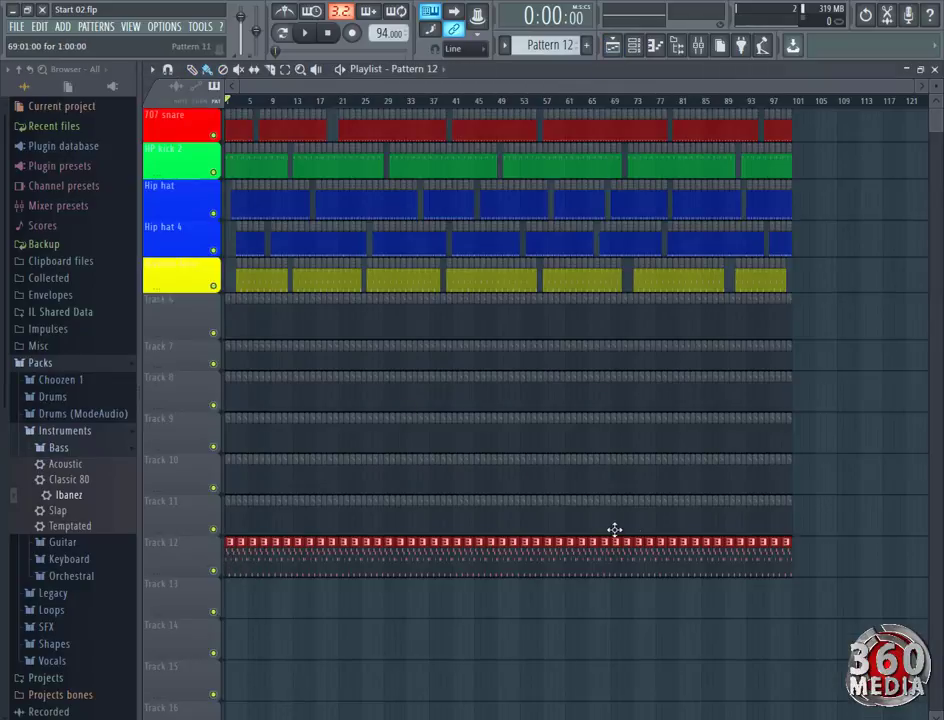
{"action": "right_click", "coordinate": [176, 560]}
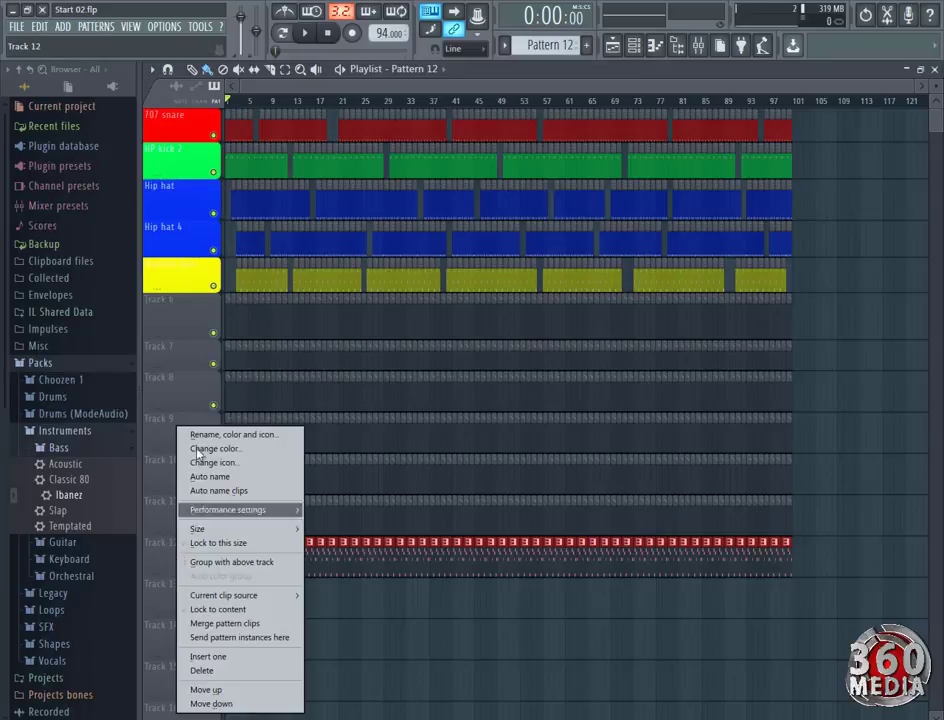
{"action": "left_click", "coordinate": [196, 432]}
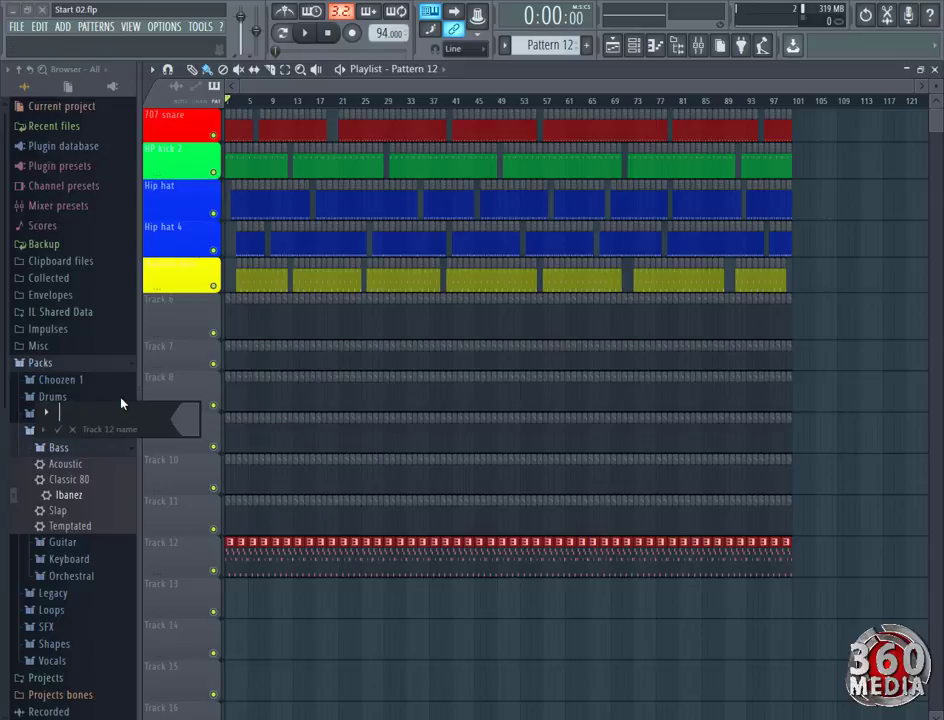
{"action": "type", "text": "choir ooh"}
{"action": "left_click", "coordinate": [185, 422]}
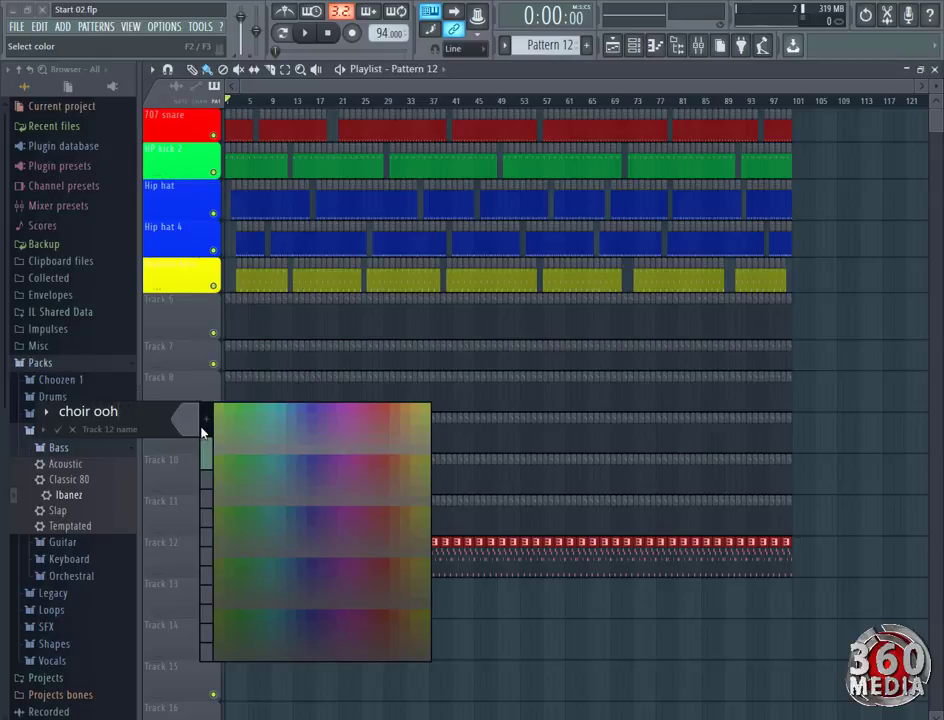
{"action": "left_click", "coordinate": [202, 427]}
{"action": "left_click", "coordinate": [340, 263]}
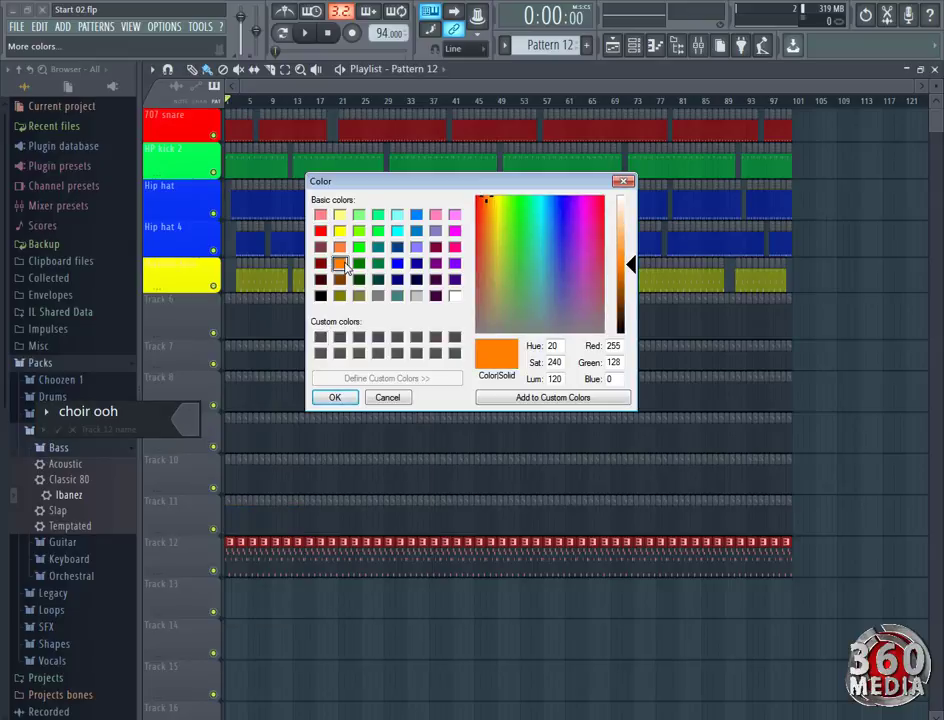
{"action": "left_click_drag", "start_coordinate": [634, 263], "coordinate": [634, 254]}
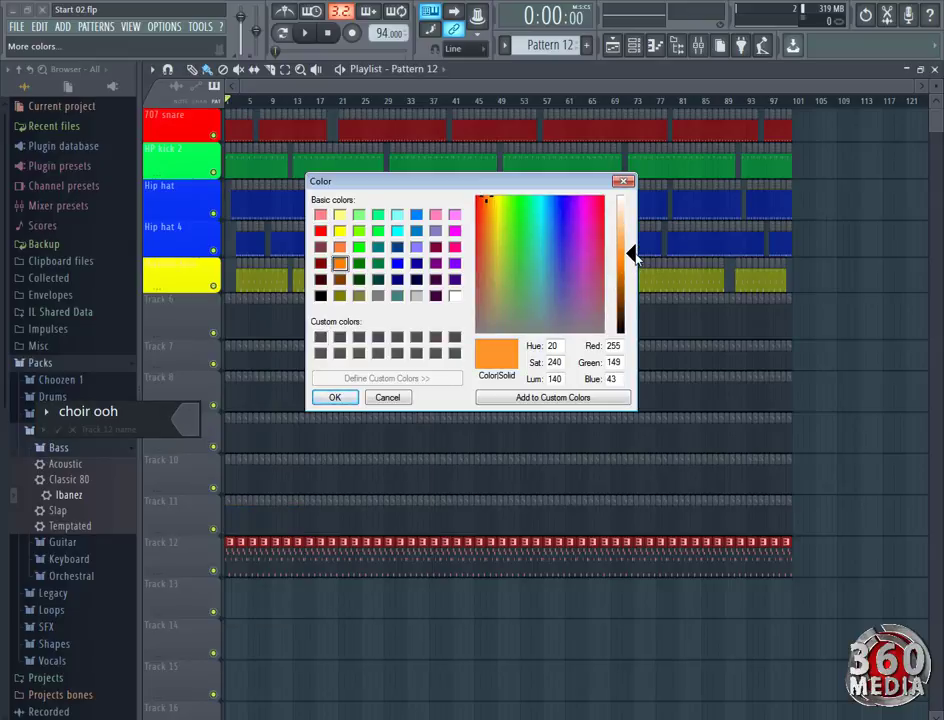
{"action": "left_click", "coordinate": [335, 398]}
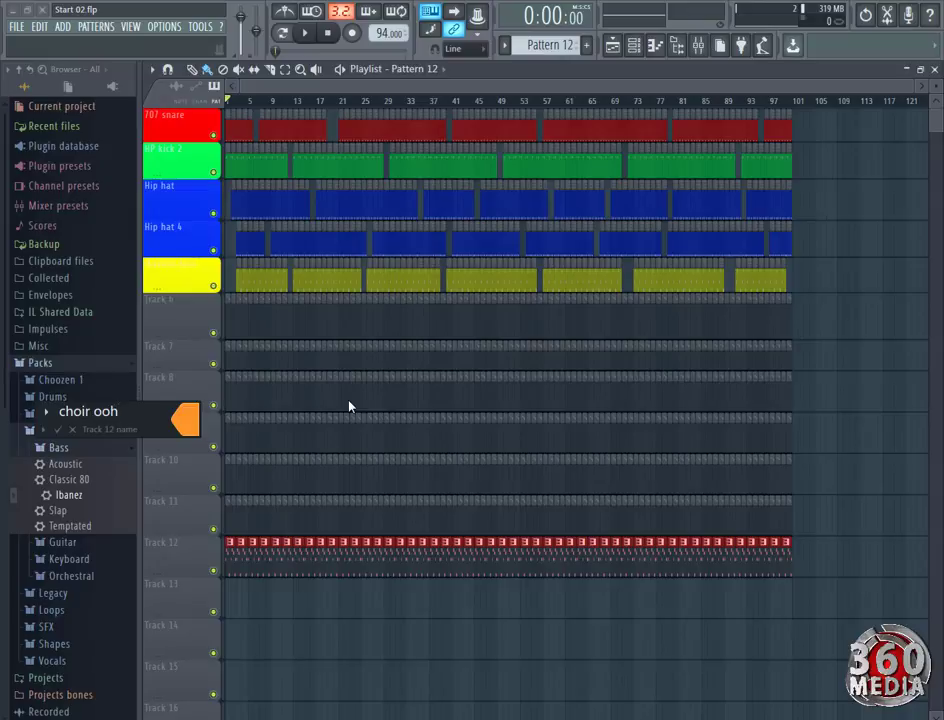
{"action": "key", "text": "Return"}
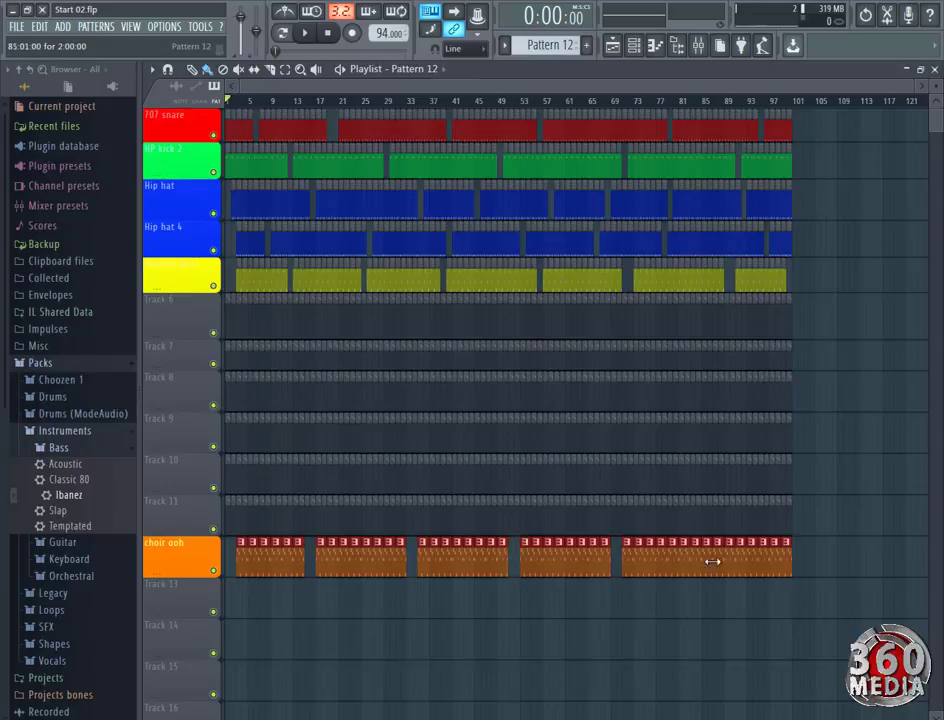
Play the arrangement briefly, select Pattern 6 and open the piano roll of the Dream bell channel.
{"action": "key", "text": "space"}
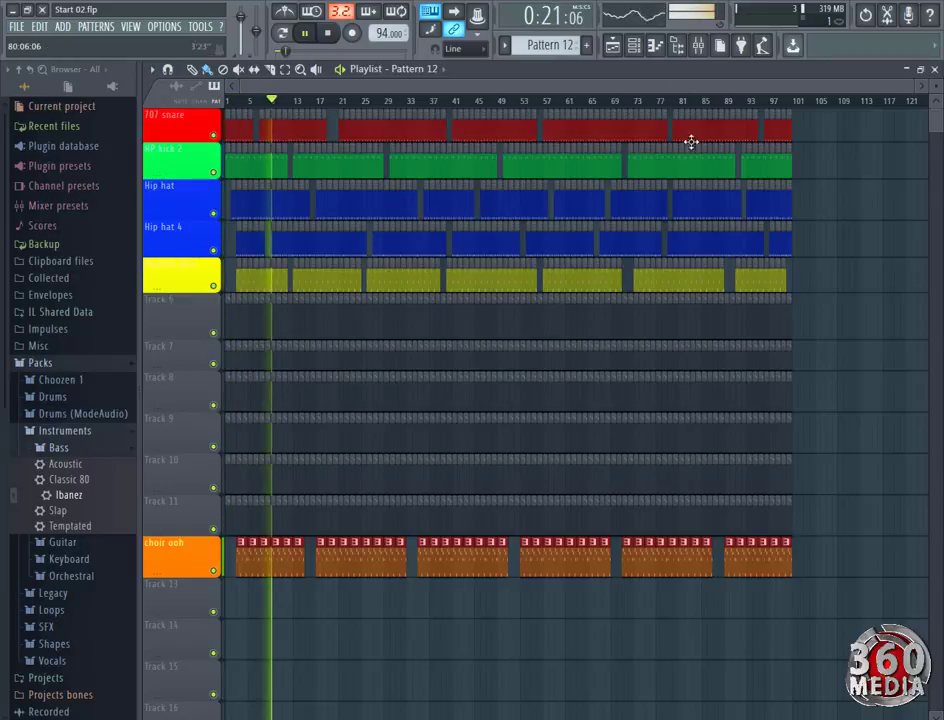
{"action": "scroll", "coordinate": [515, 45], "scroll_direction": "down", "scroll_amount": 2}
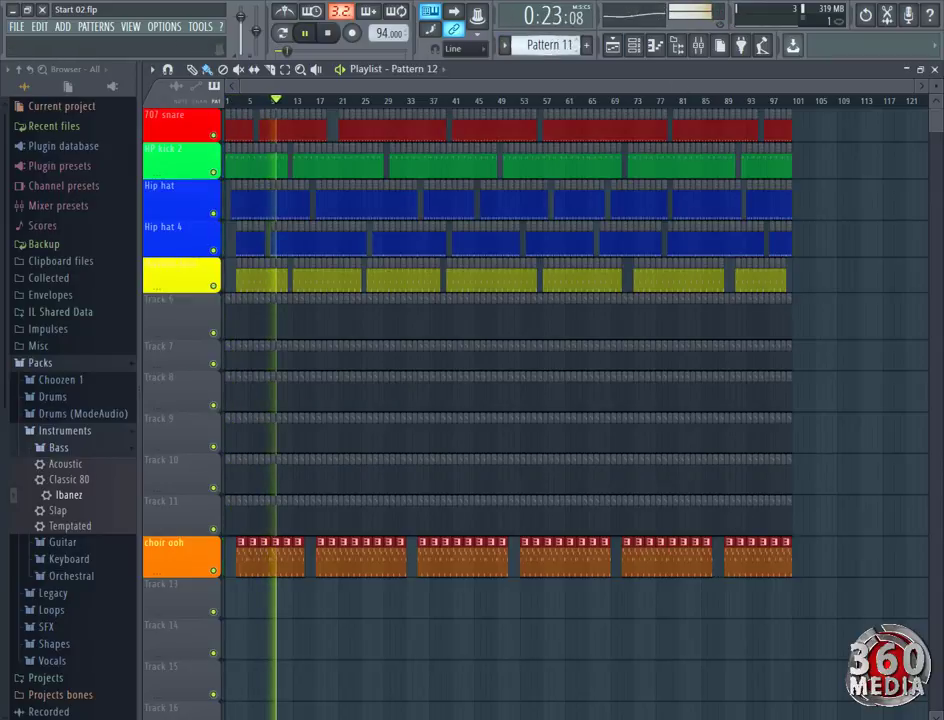
{"action": "scroll", "coordinate": [545, 45], "scroll_direction": "down", "scroll_amount": 4}
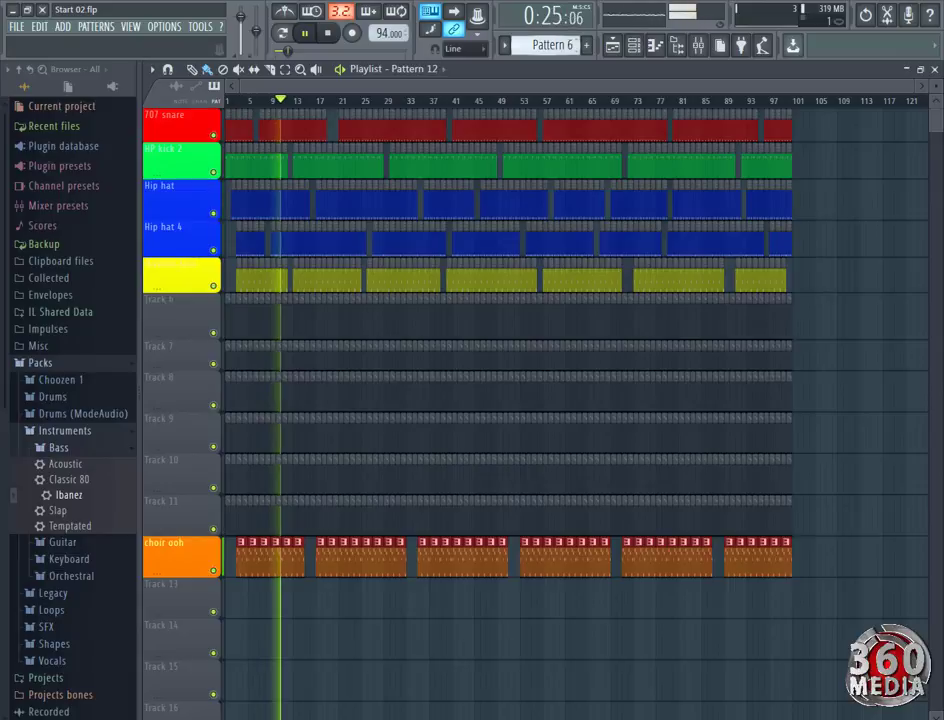
{"action": "key", "text": "space"}
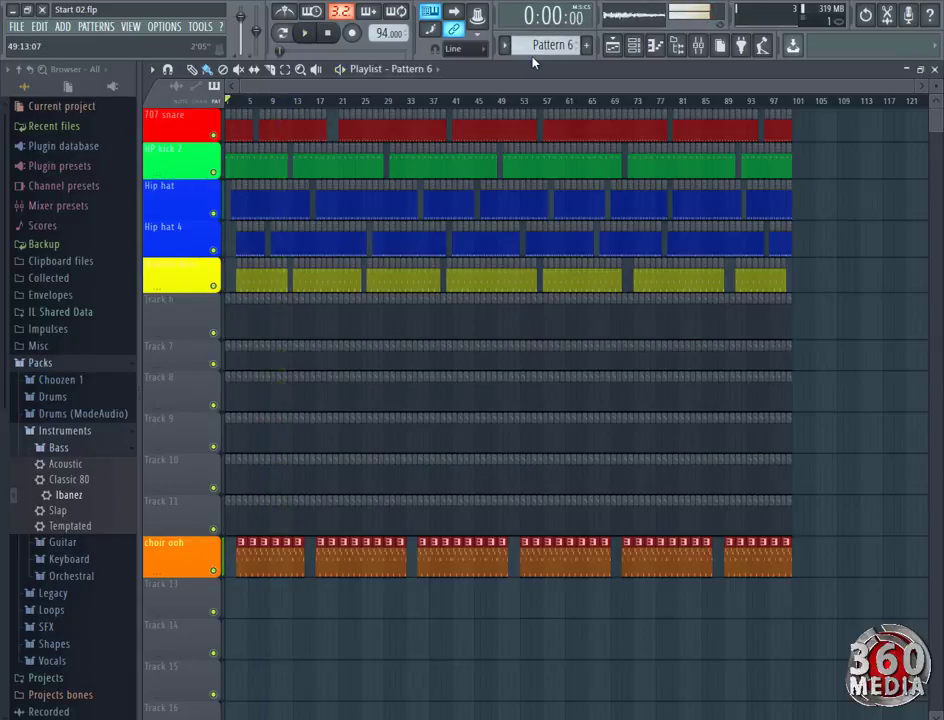
{"action": "left_click", "coordinate": [633, 46]}
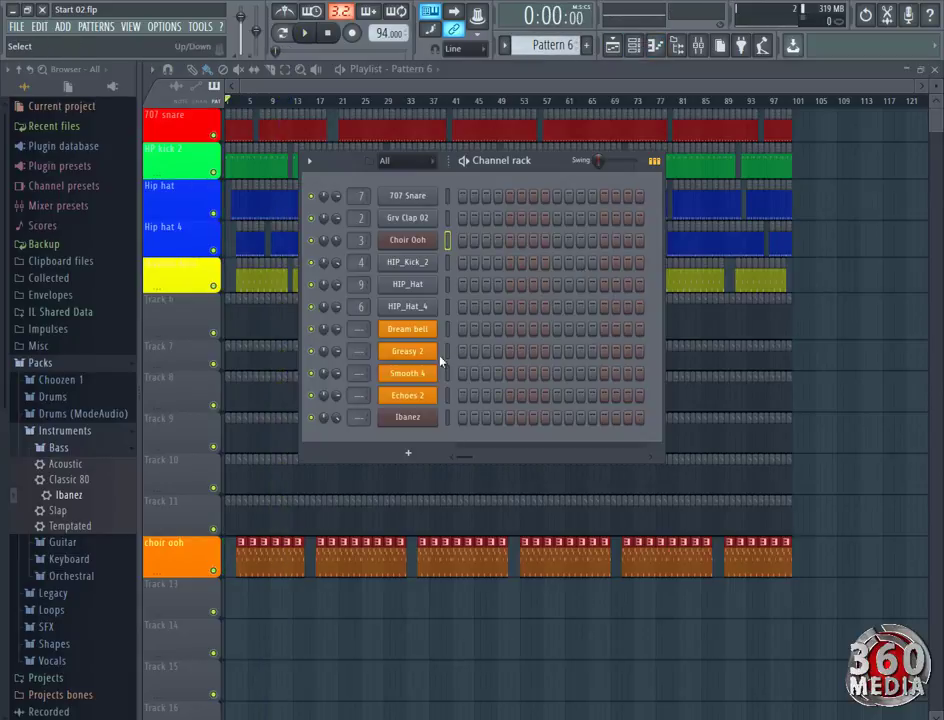
{"action": "right_click", "coordinate": [422, 335]}
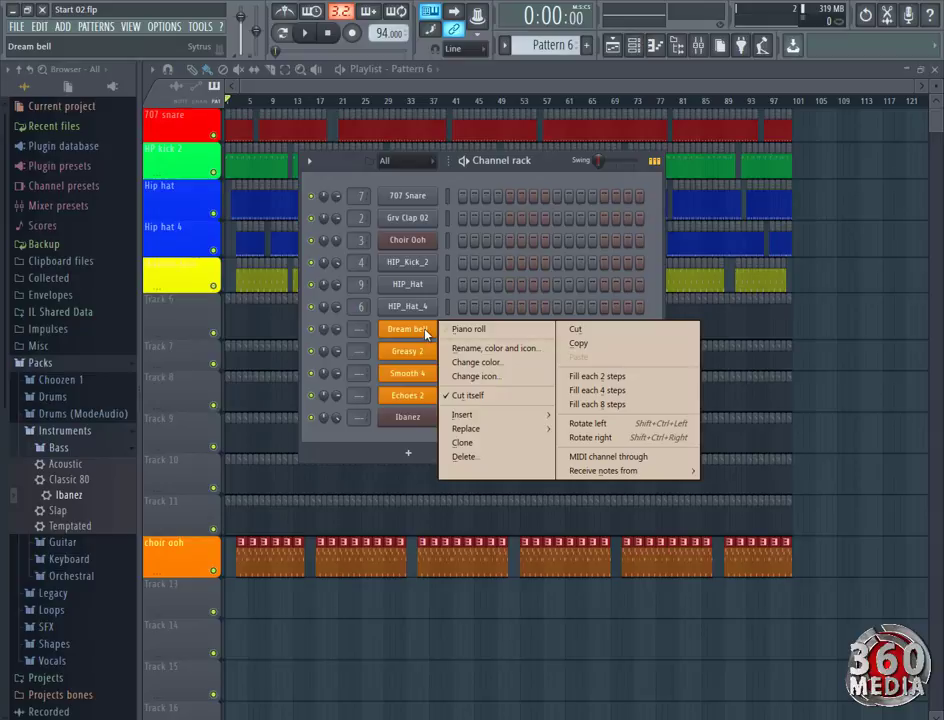
{"action": "left_click", "coordinate": [459, 330]}
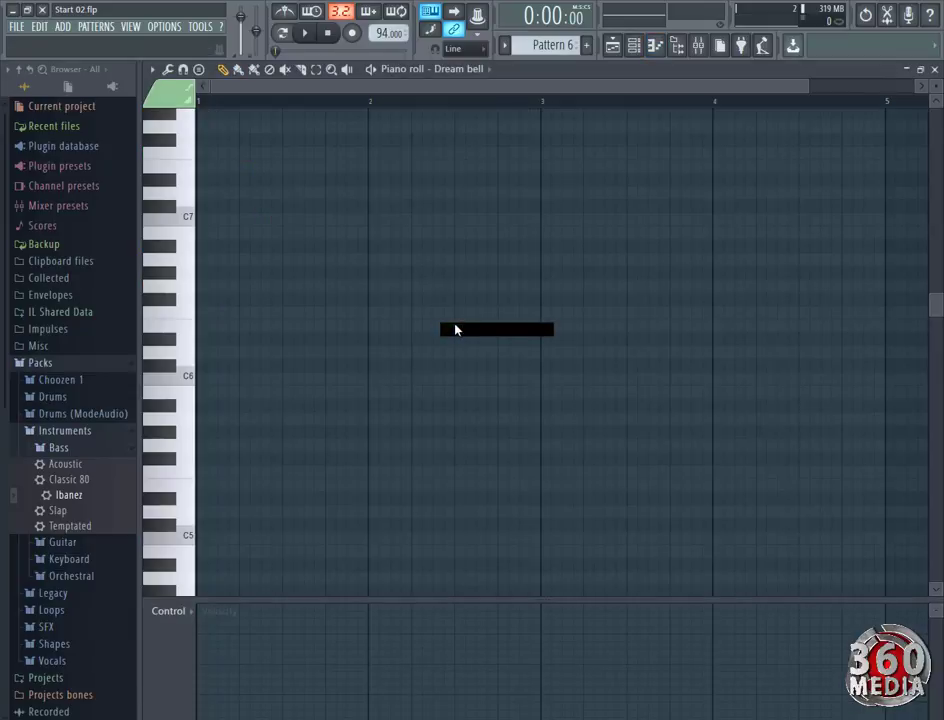
Draw Dream bell notes E6 and D6 in the second half of bar 1, auditioning them during playback.
{"action": "key", "text": "space"}
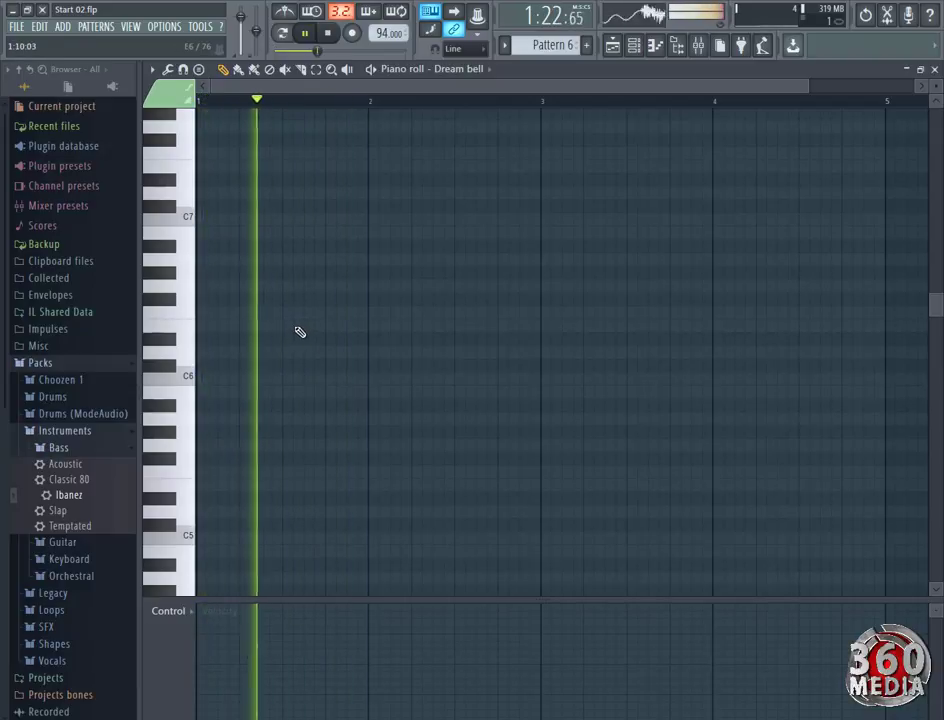
{"action": "left_click", "coordinate": [300, 328]}
{"action": "left_click", "coordinate": [341, 339]}
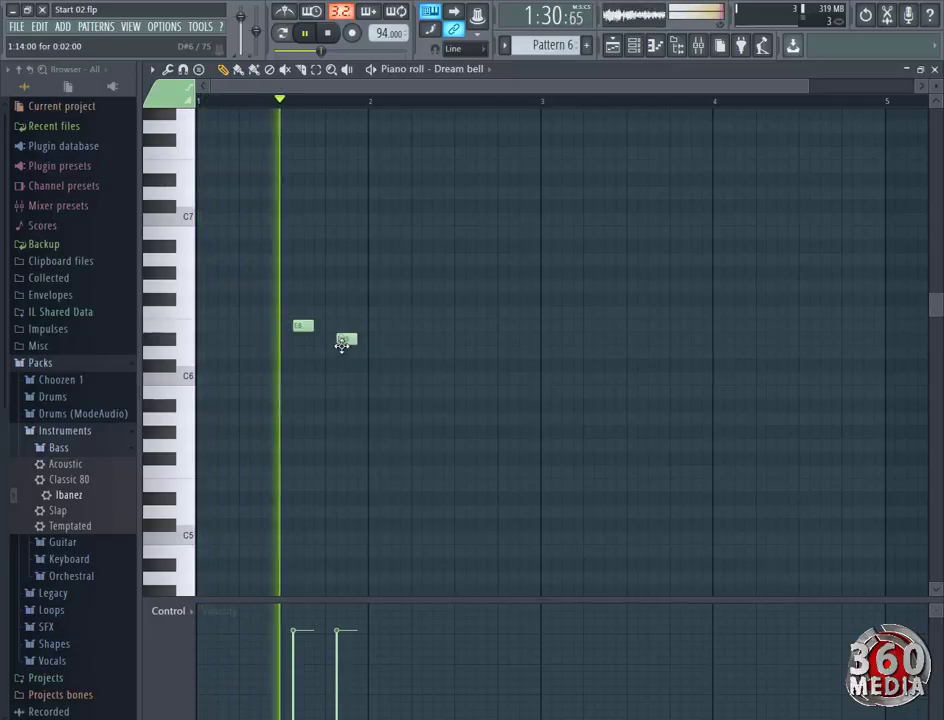
{"action": "left_click_drag", "start_coordinate": [341, 343], "coordinate": [340, 357]}
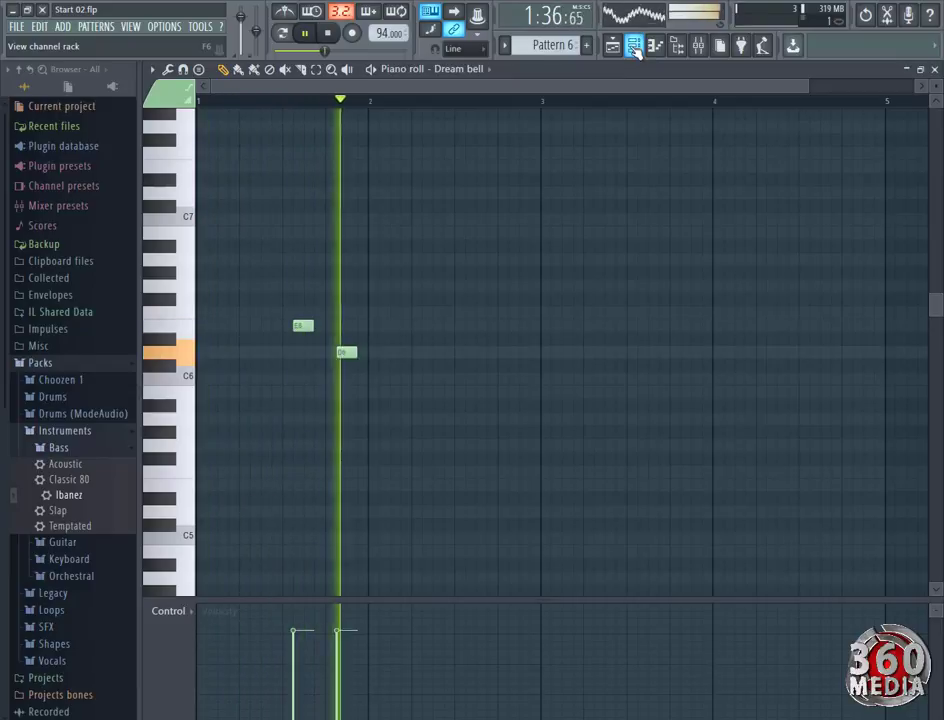
{"action": "key", "text": "space"}
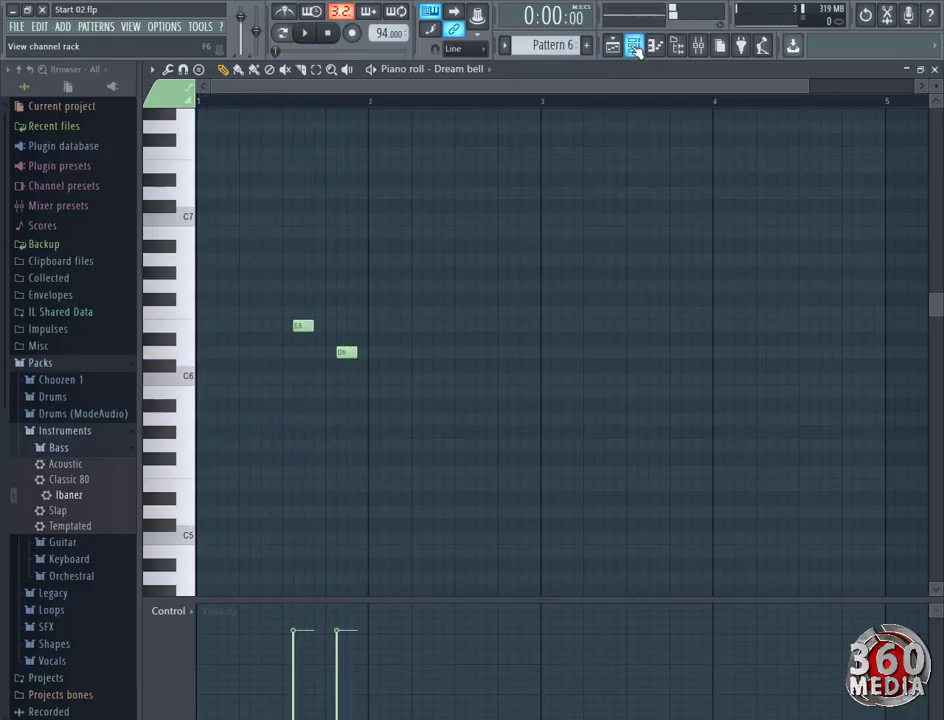
Lower the Dream bell channel volume to 20% in the channel rack while Pattern 6 plays.
{"action": "left_click", "coordinate": [635, 46]}
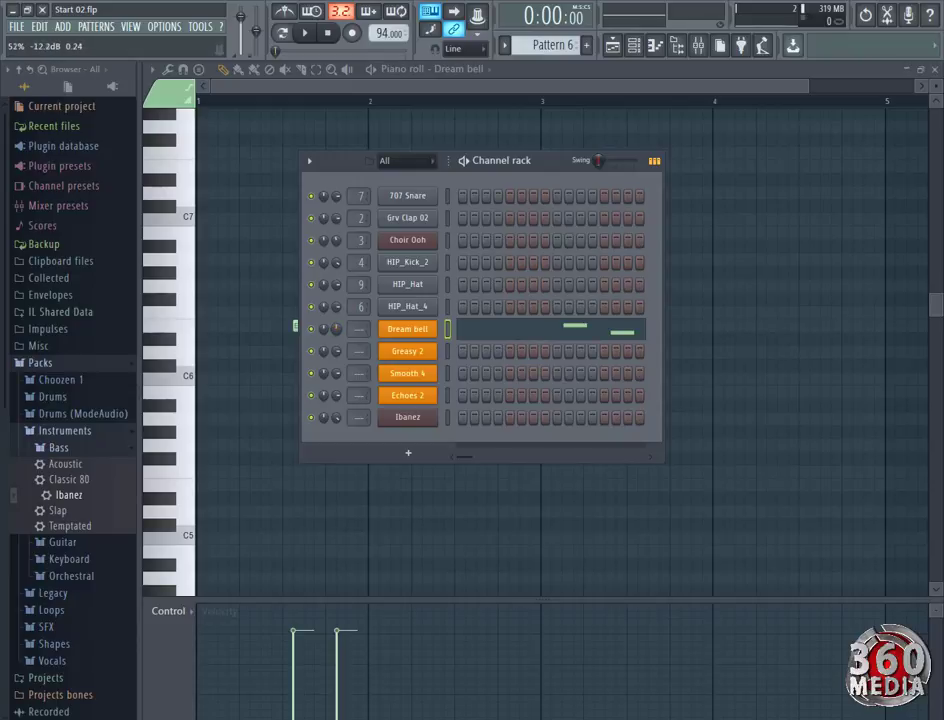
{"action": "key", "text": "space"}
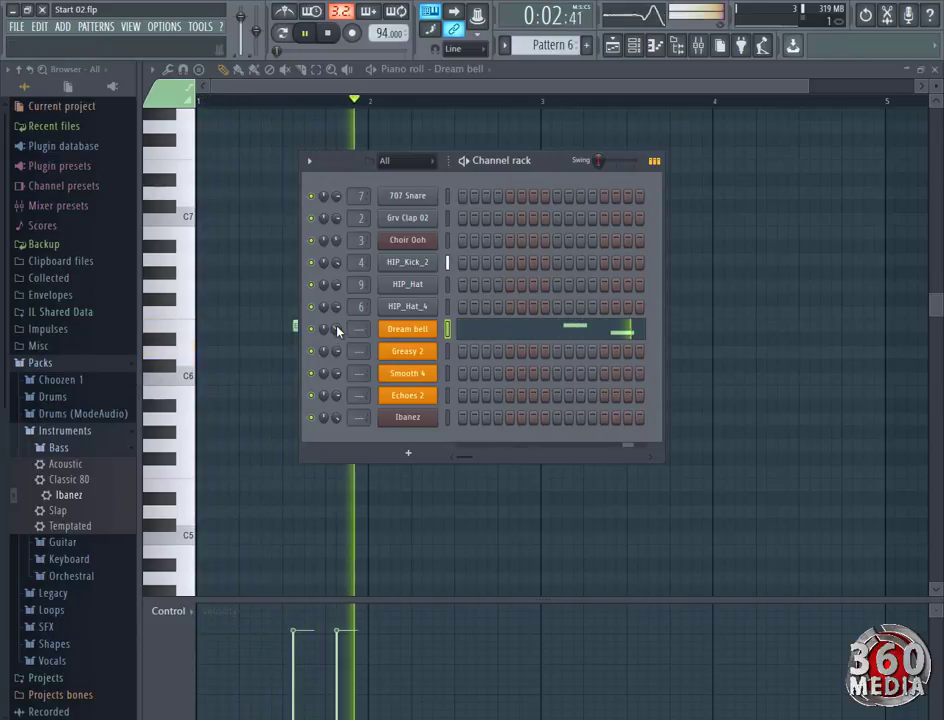
{"action": "left_click_drag", "start_coordinate": [337, 331], "coordinate": [337, 385]}
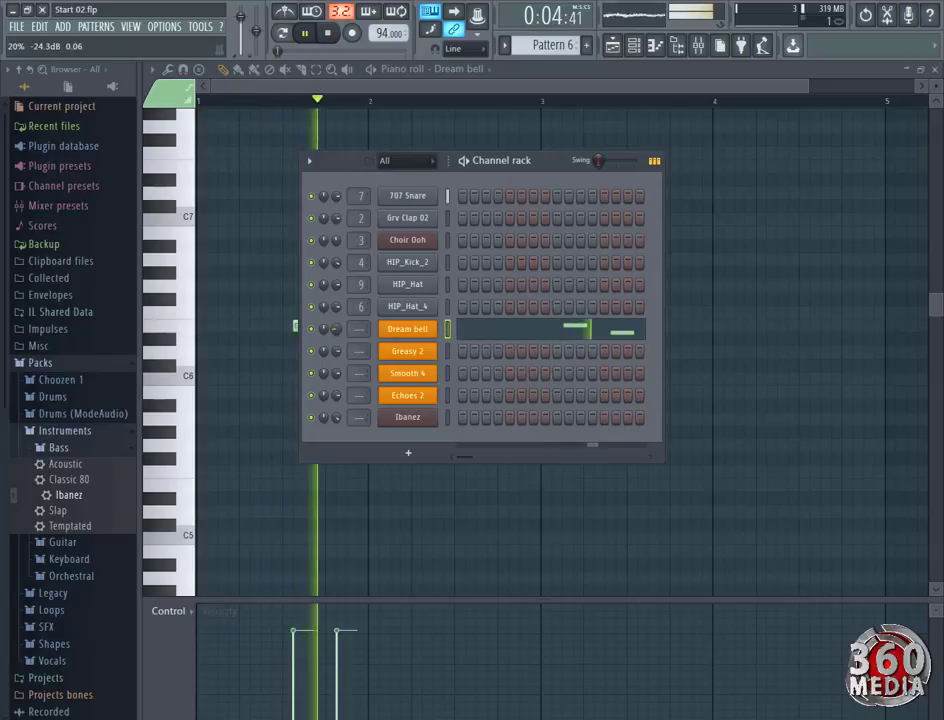